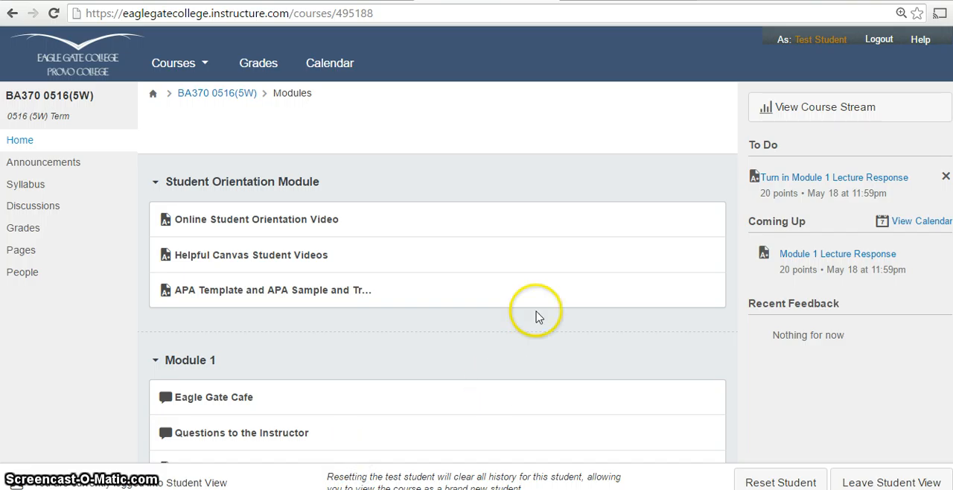
# Open the Module 1 Assignment page and switch to the Jobs workbook in Excel.
pyautogui.scroll(-4, 297, 290)
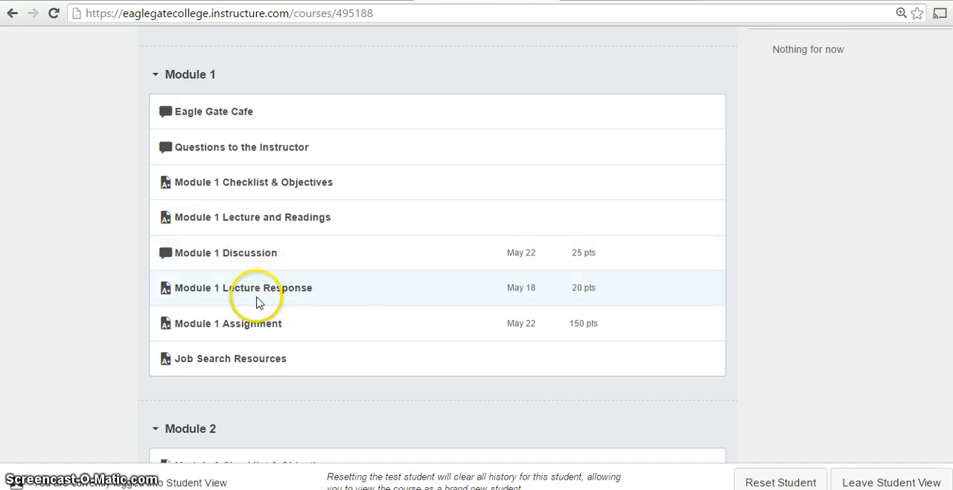
pyautogui.click(244, 328)
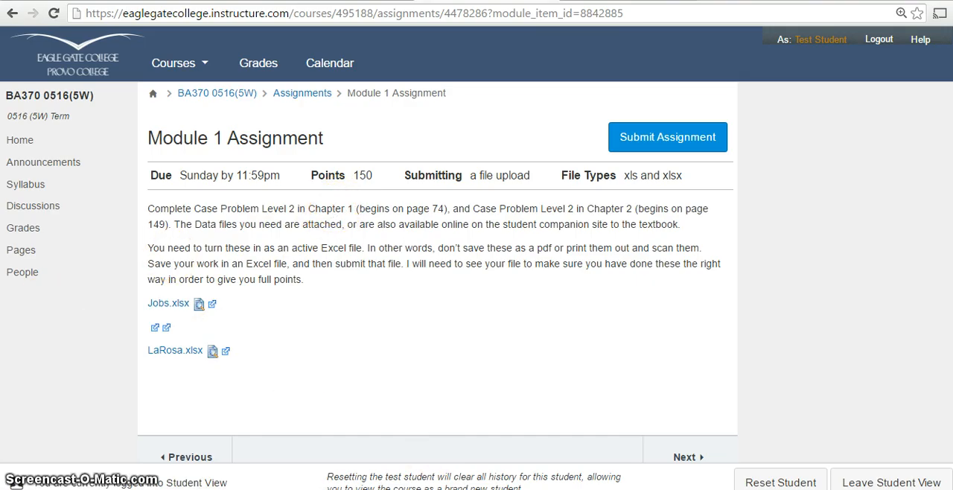
pyautogui.click(466, 488)
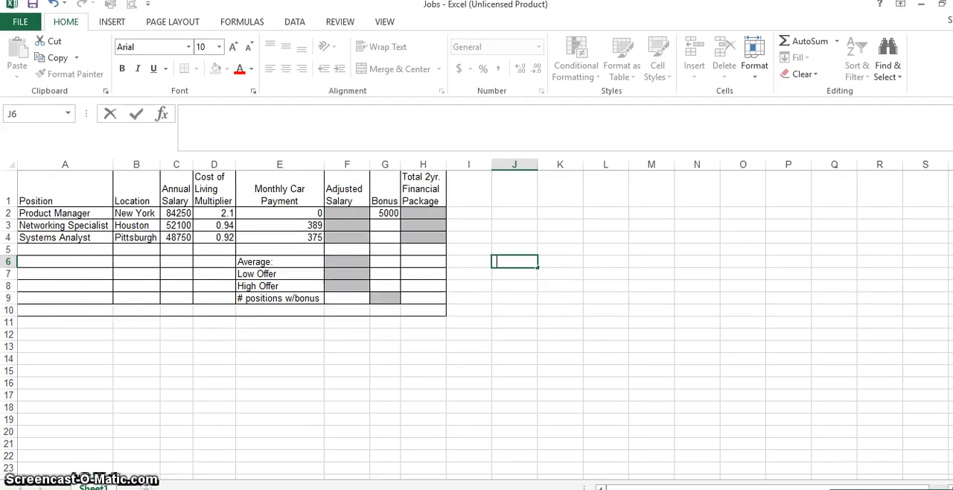
pyautogui.click(470, 298)
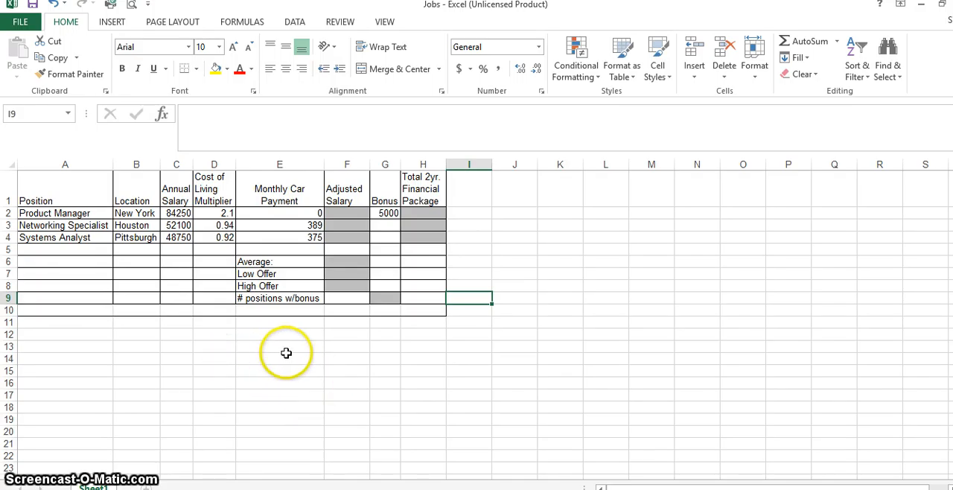
# Fill cells K3 through K14 with the value 2 in the empty area beside the table.
pyautogui.scroll(-2, 246, 388)
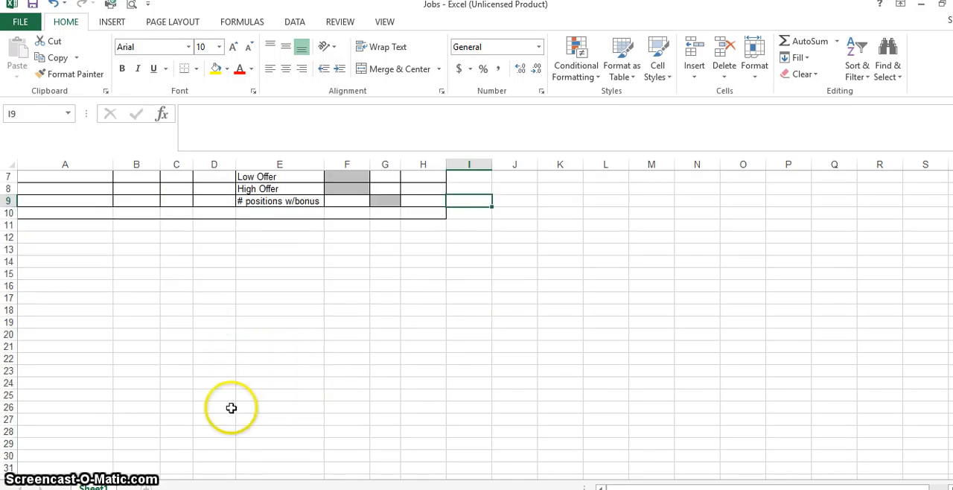
pyautogui.scroll(2, 447, 310)
pyautogui.click(578, 228)
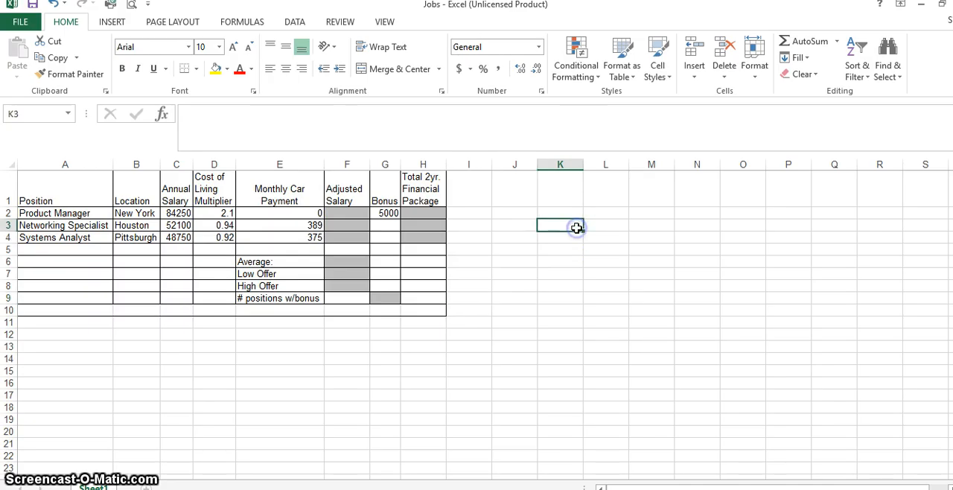
pyautogui.write('2')
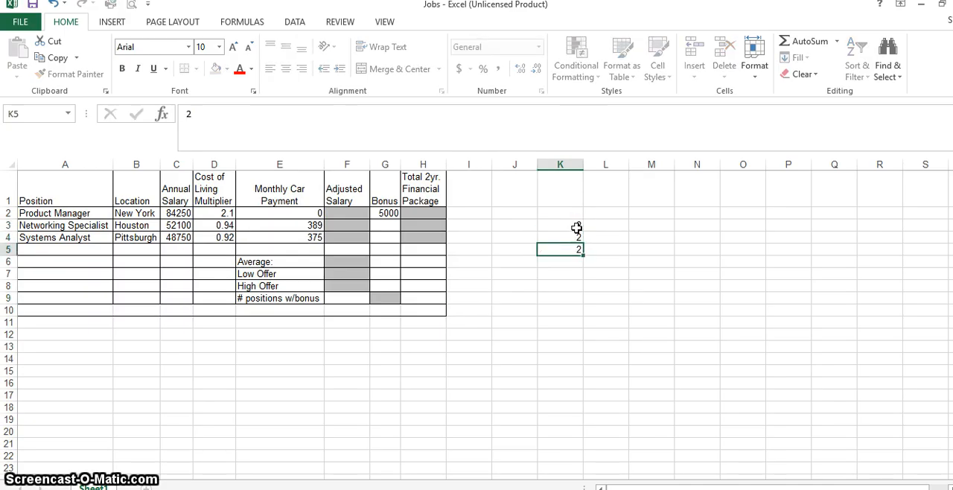
pyautogui.write(' 2 2 2 2 2 2 2 2 2 2')
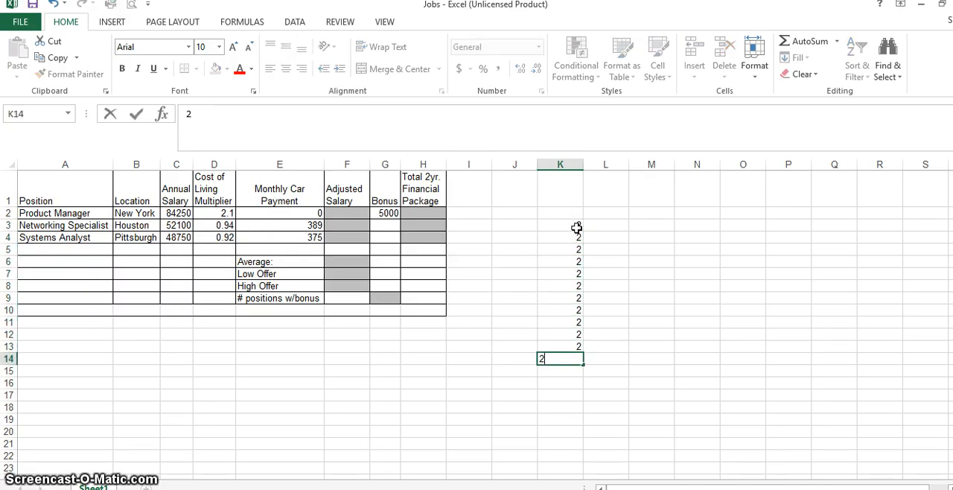
pyautogui.press('Return')
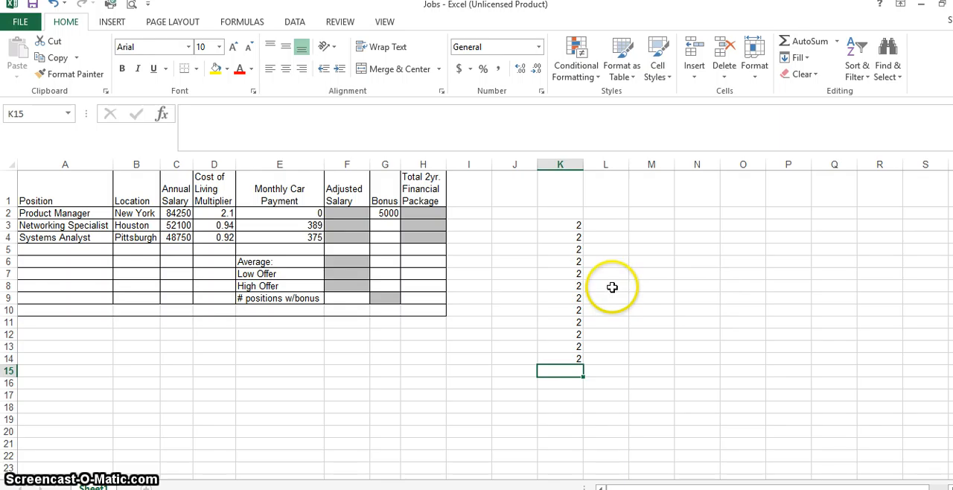
pyautogui.click(720, 292)
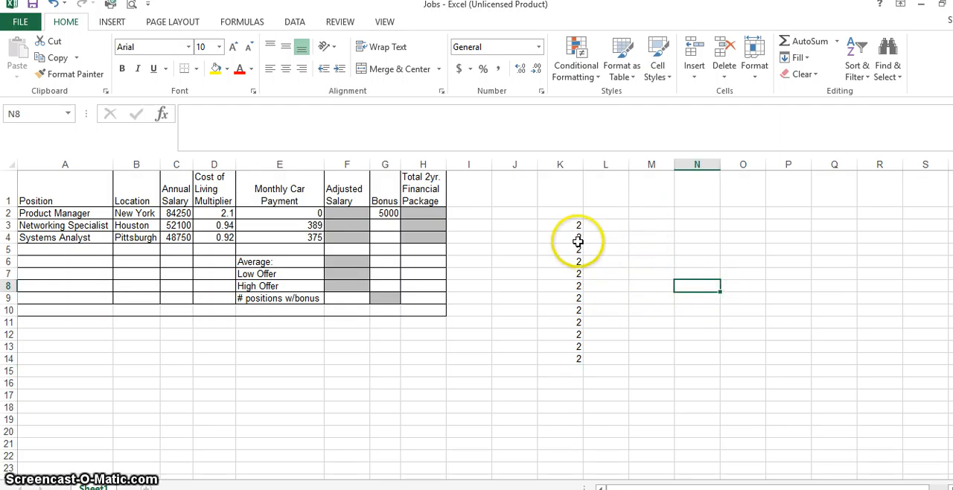
# Enter the formula =K3+K4 in cell L3 to add the first two numbers of the column.
pyautogui.click(616, 227)
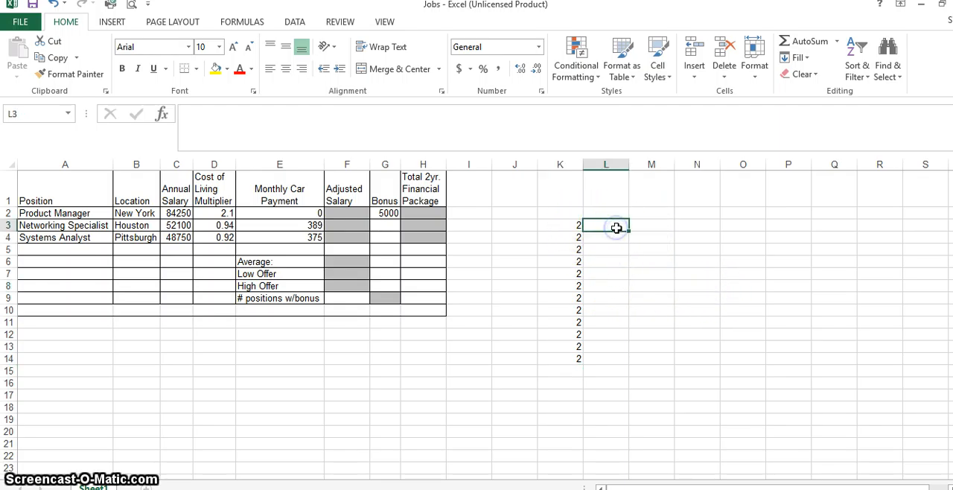
pyautogui.write('=')
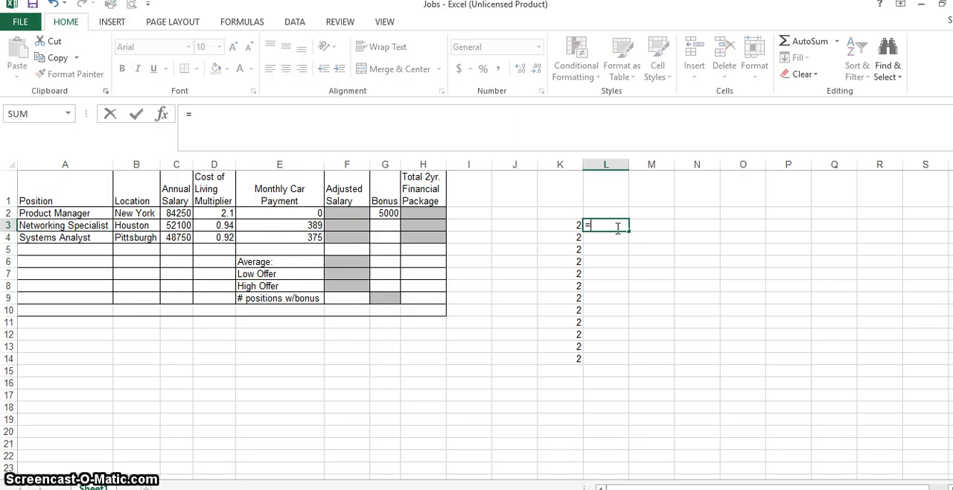
pyautogui.click(577, 226)
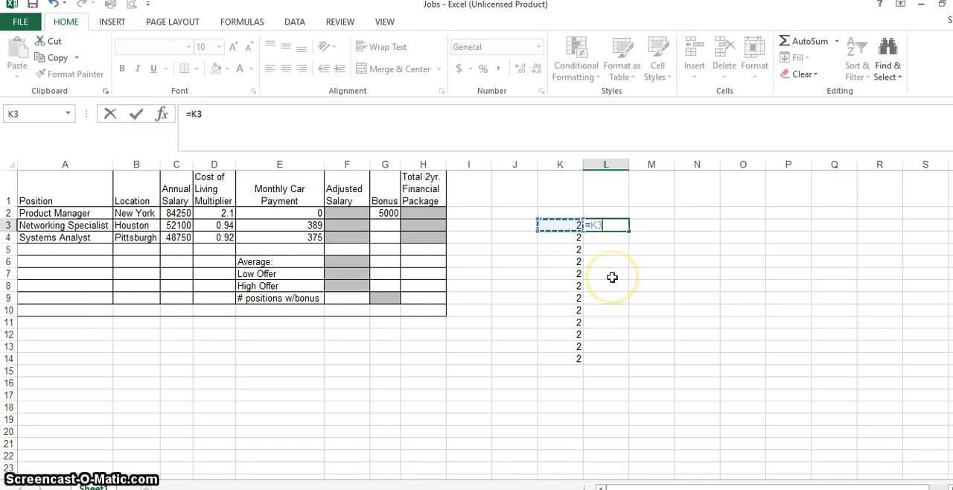
pyautogui.write('+')
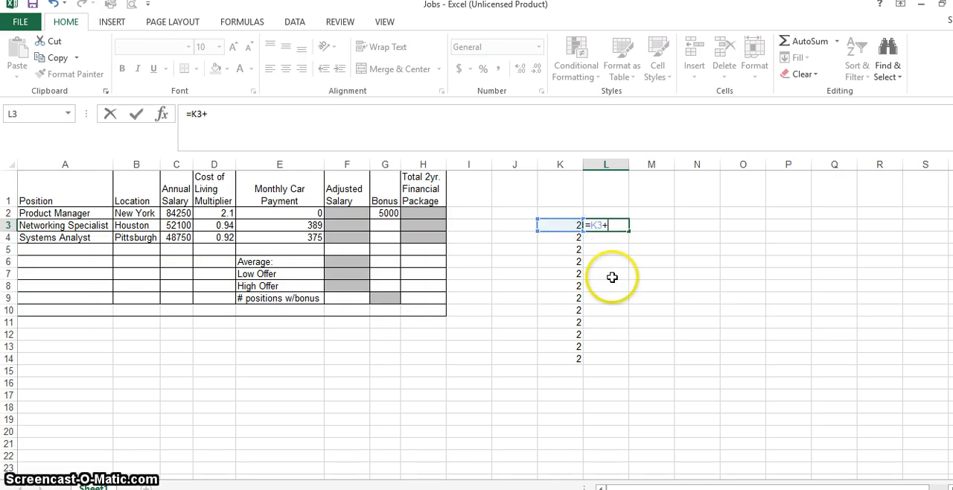
pyautogui.click(575, 237)
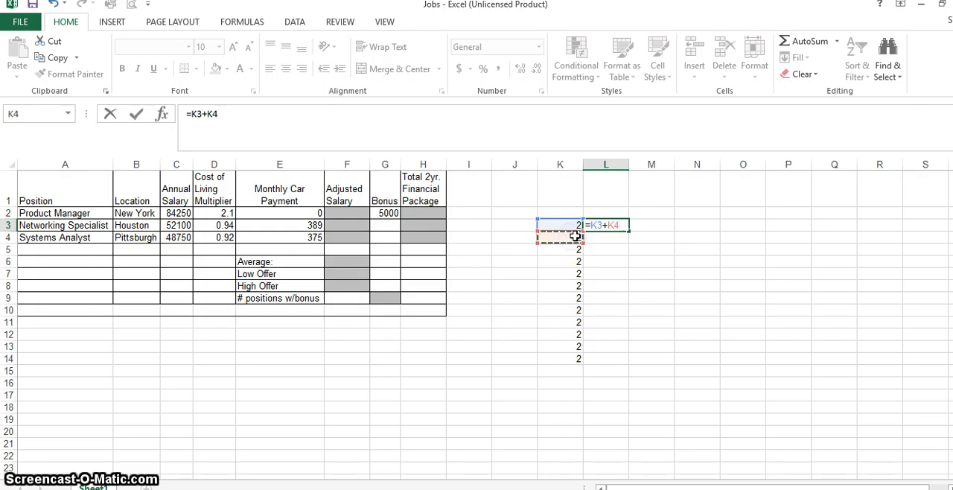
pyautogui.press('Return')
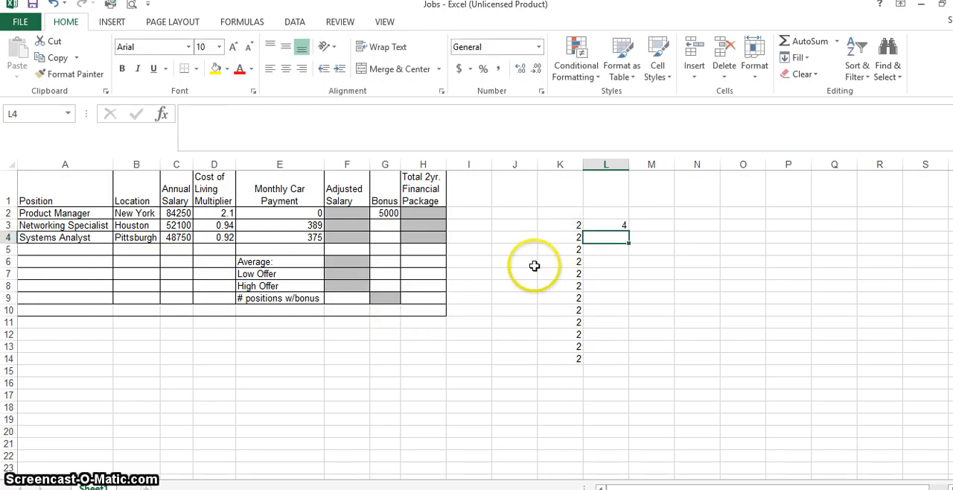
# Examine the formula in cell L3 and which cells it refers to.
pyautogui.click(606, 224)
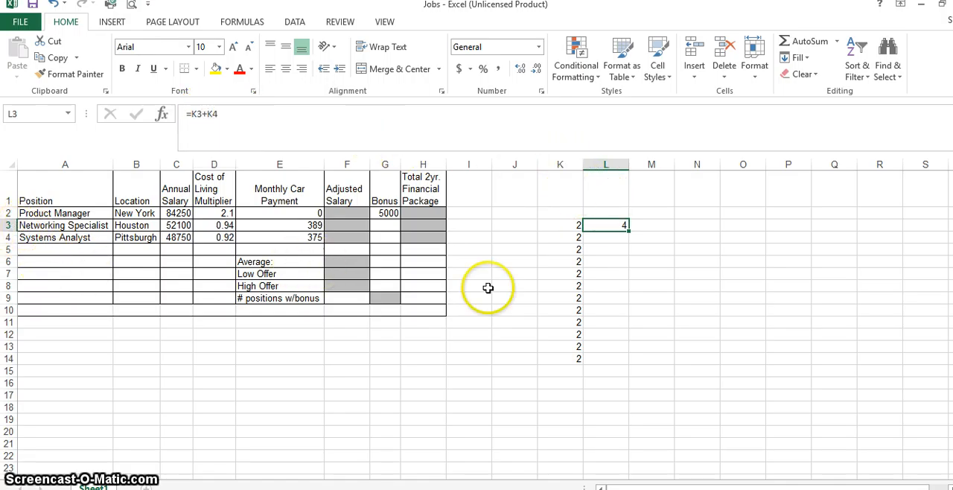
pyautogui.click(208, 113)
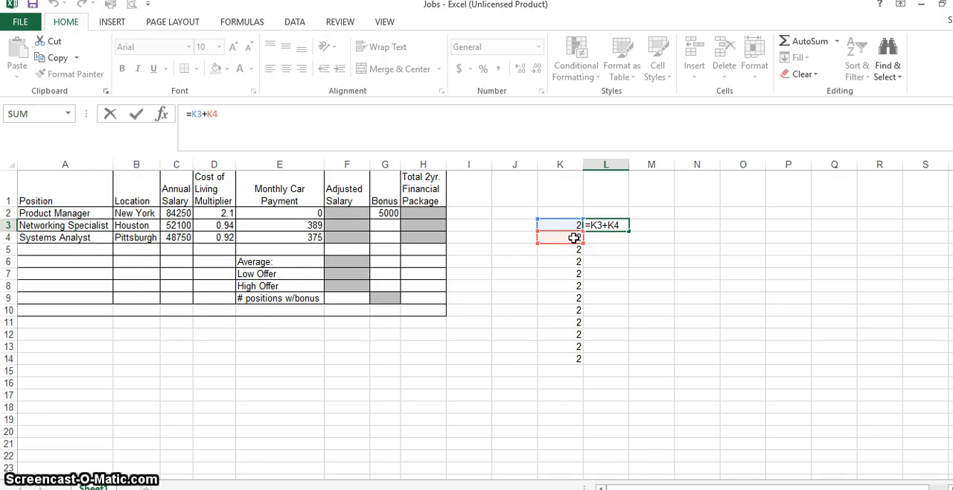
pyautogui.moveTo(575, 237); pyautogui.dragTo(574, 228)
pyautogui.press('Return')
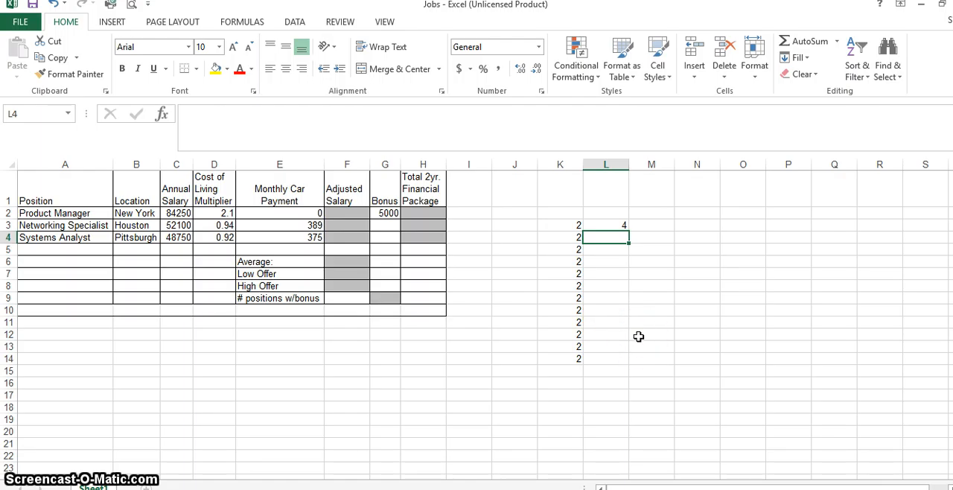
# Set cell K3 to 3 and check the result and cell references of the formula in L3.
pyautogui.click(569, 224)
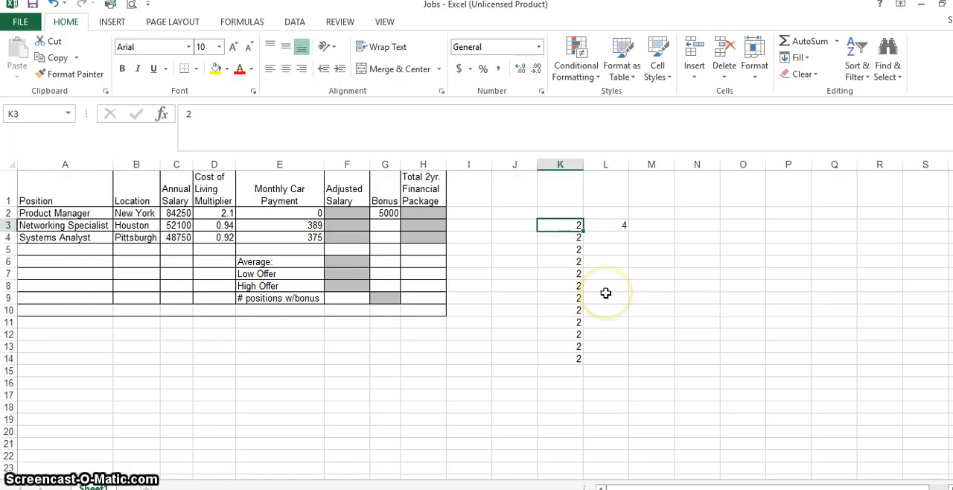
pyautogui.write('3')
pyautogui.press('Return')
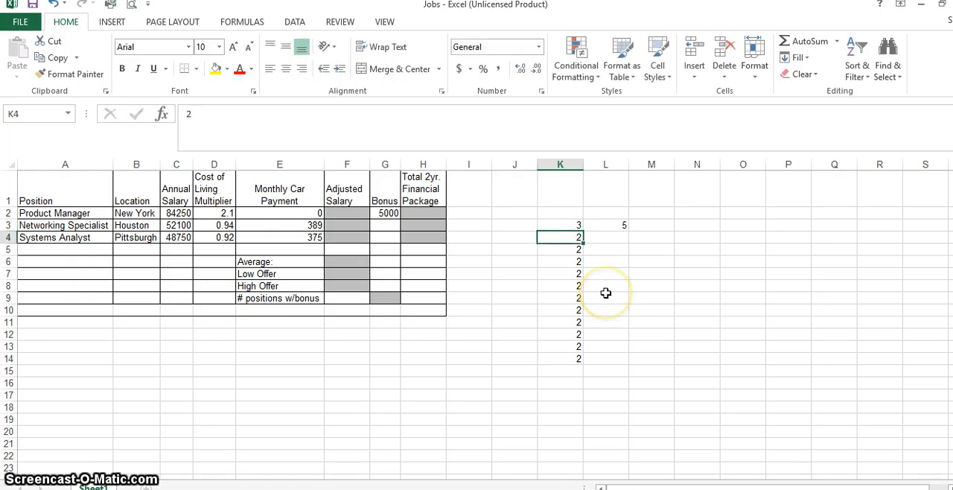
pyautogui.click(610, 224)
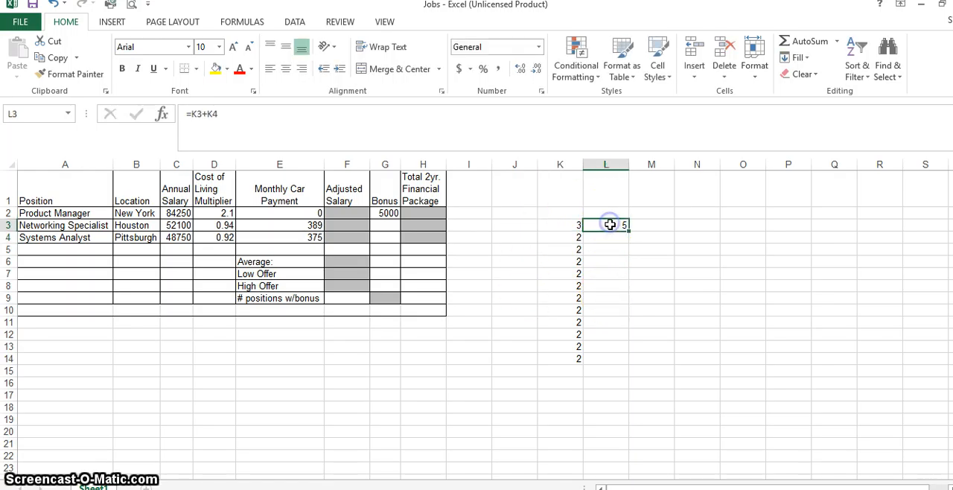
pyautogui.click(200, 113)
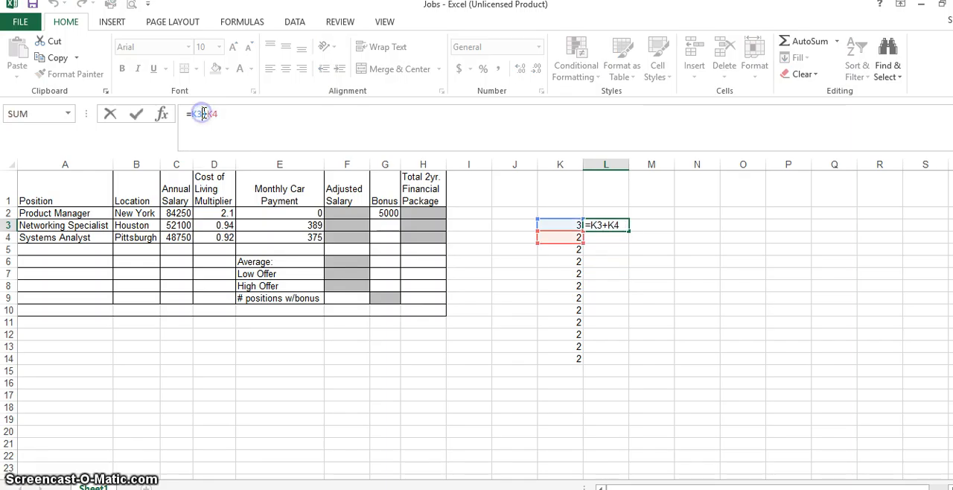
pyautogui.press('Return')
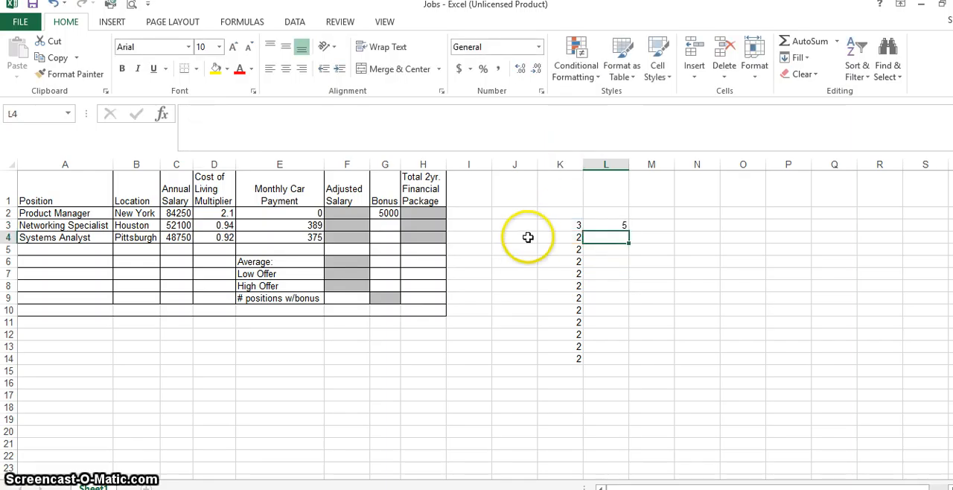
# Set cell K3 to 3000 and cell K4 to 2000.
pyautogui.click(566, 226)
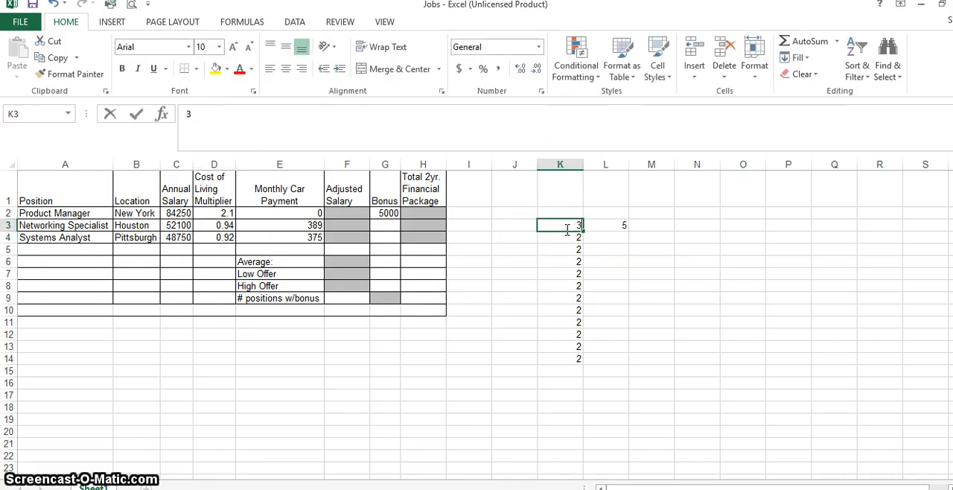
pyautogui.write('3000')
pyautogui.press('Return')
pyautogui.write('2000')
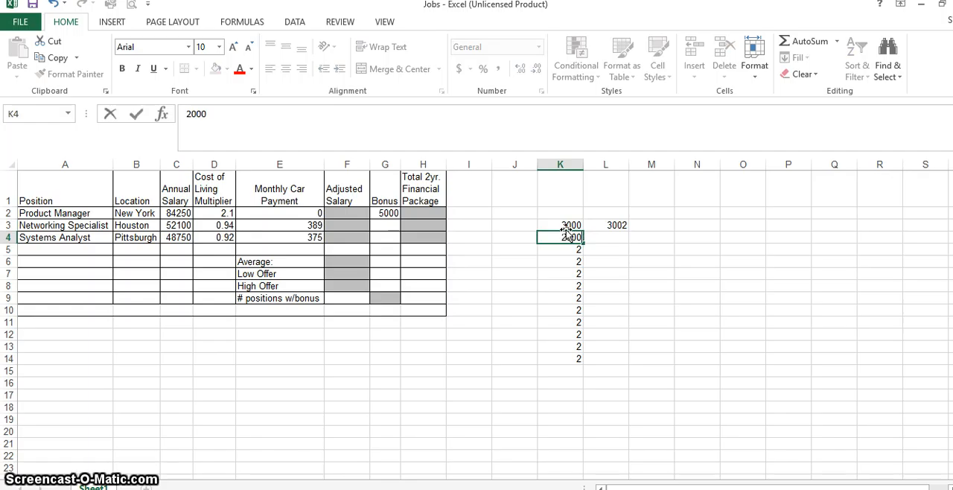
pyautogui.press('Return')
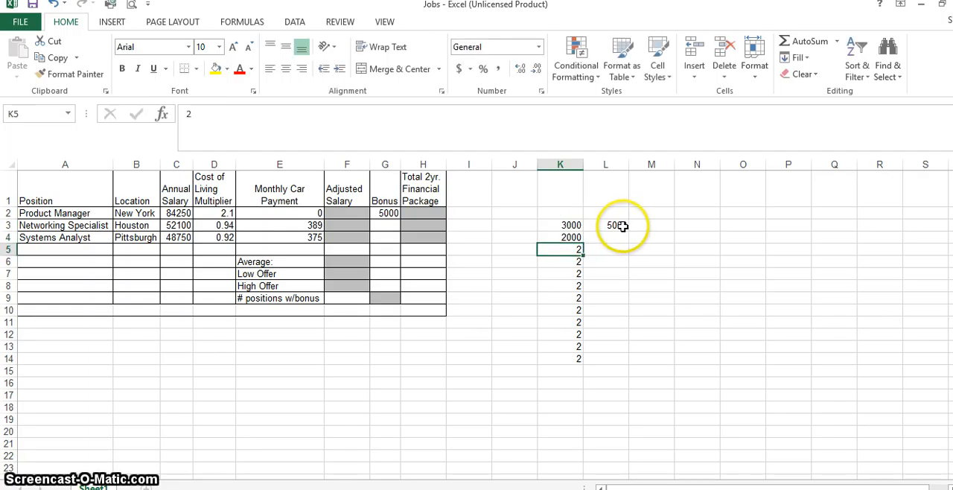
# Review the L3 formula's references again and compare them with the full column of numbers from K3 to K14.
pyautogui.click(615, 226)
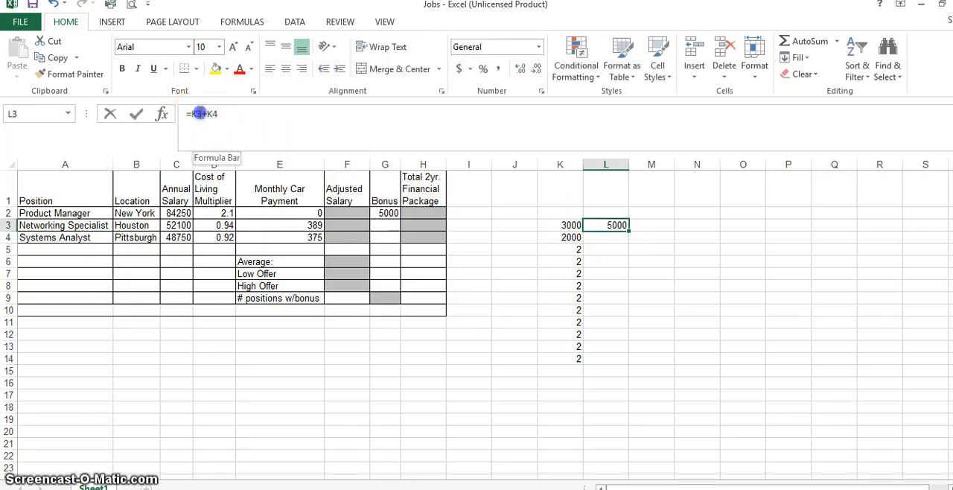
pyautogui.click(204, 114)
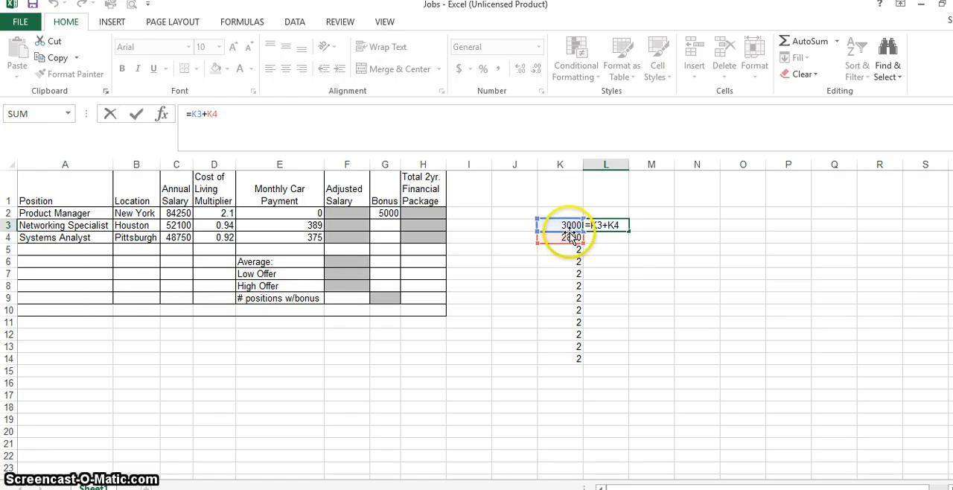
pyautogui.press('Return')
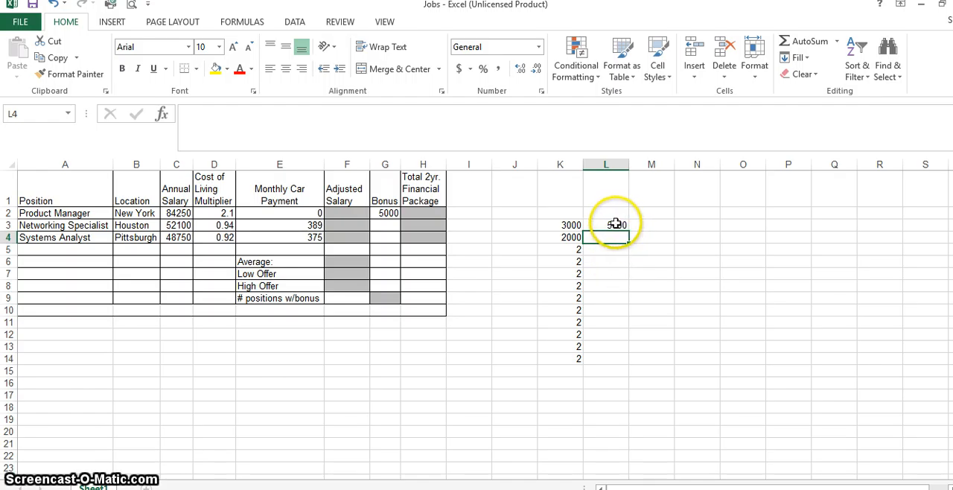
pyautogui.moveTo(571, 225); pyautogui.dragTo(576, 363)
pyautogui.click(651, 272)
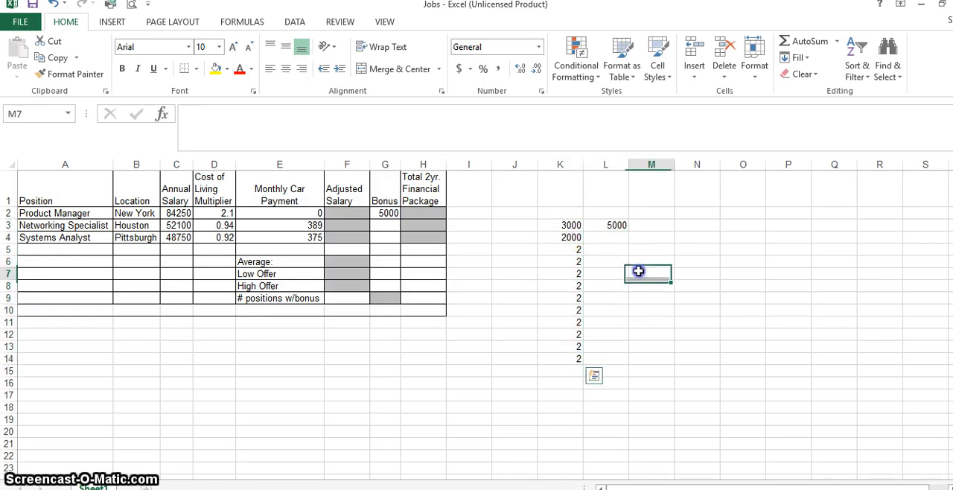
pyautogui.click(609, 226)
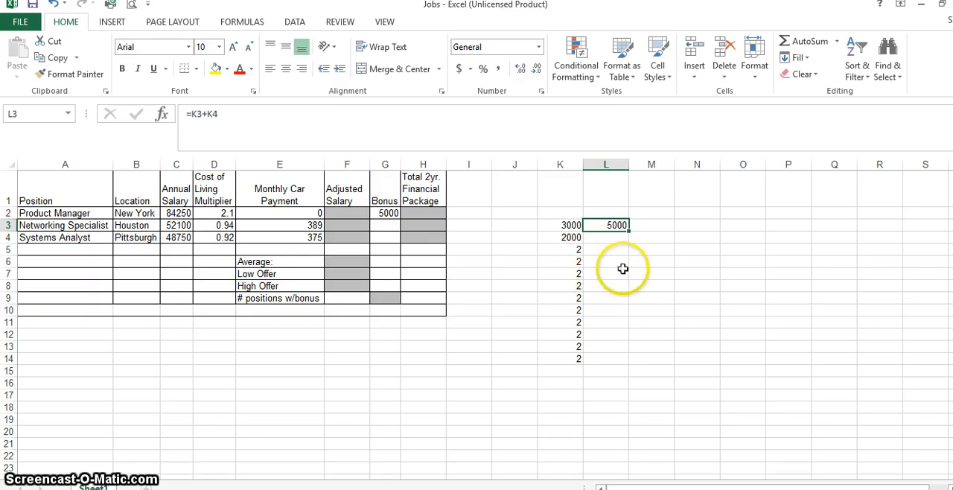
# Enter a SUM formula in cell K15 that adds the range K3:K14.
pyautogui.click(569, 370)
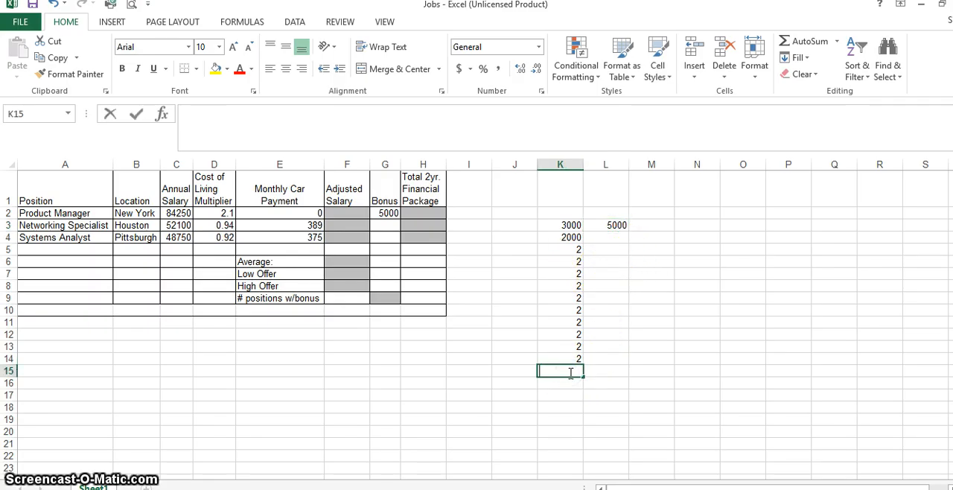
pyautogui.write('=')
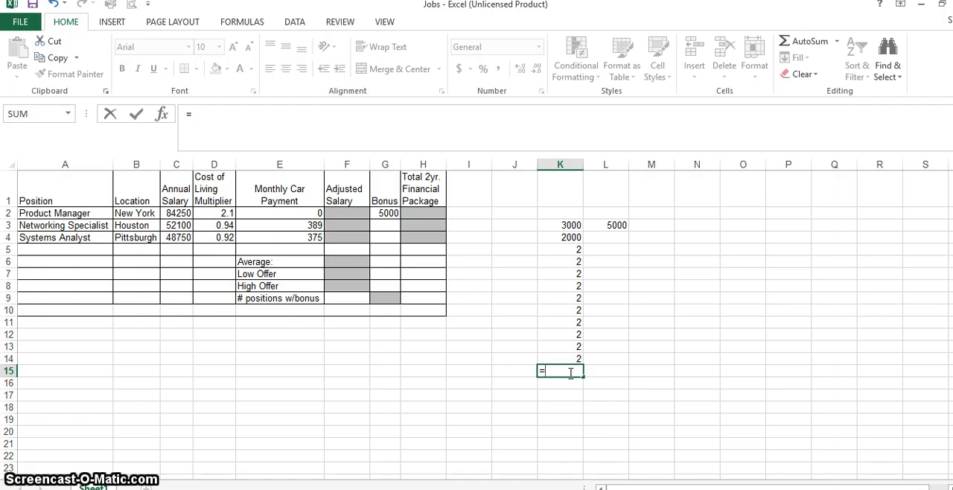
pyautogui.write('sum')
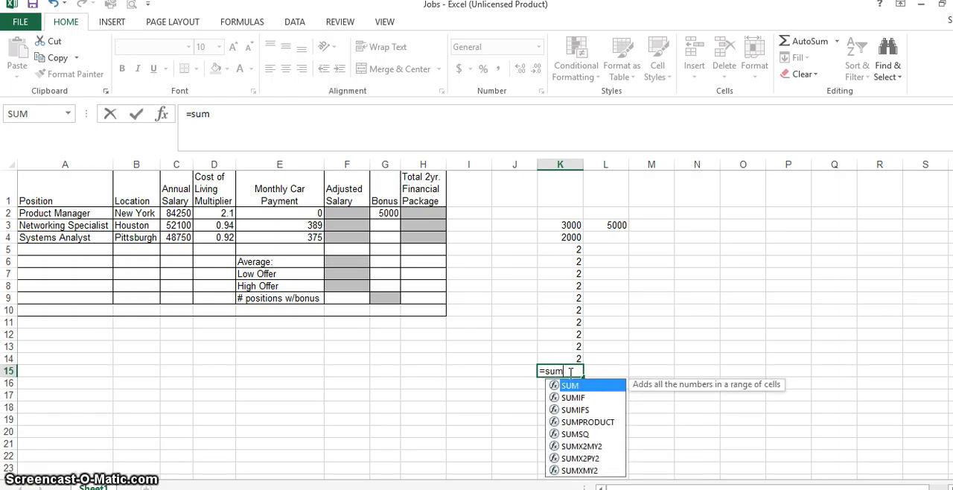
pyautogui.write('(')
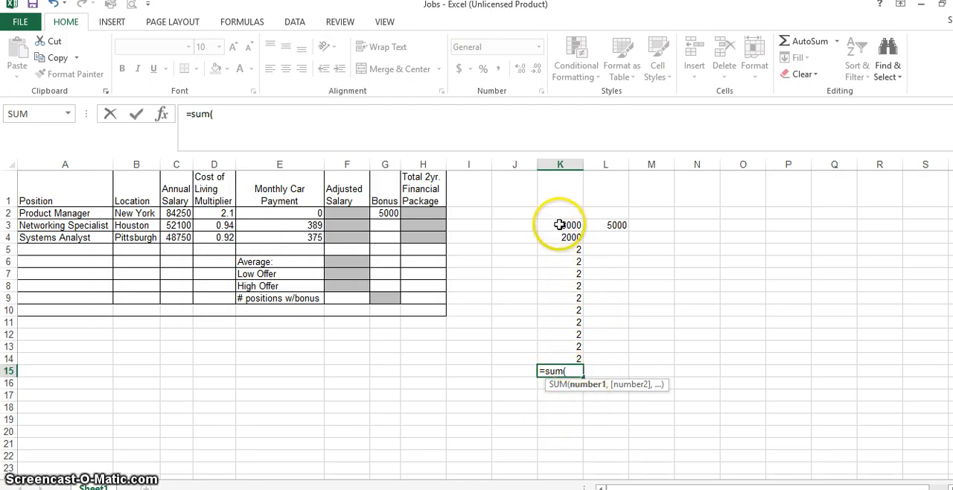
pyautogui.moveTo(564, 223); pyautogui.dragTo(566, 363)
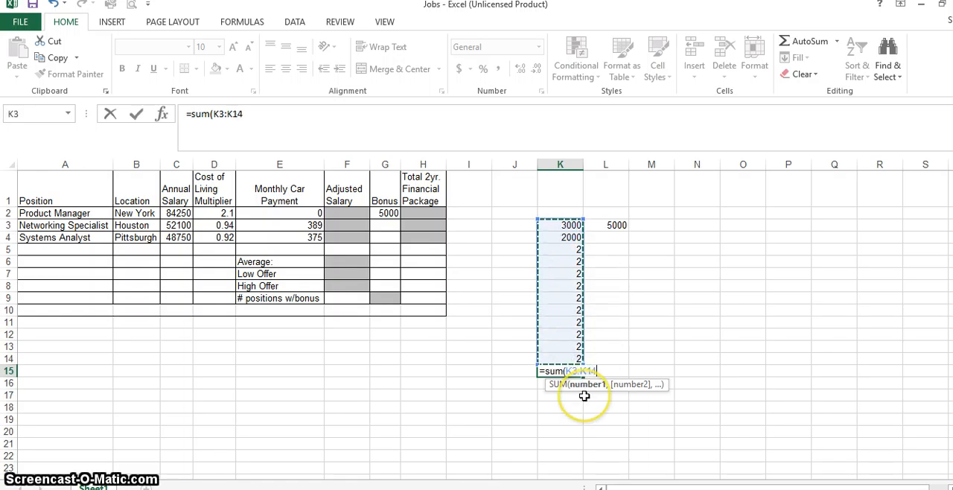
pyautogui.write(')')
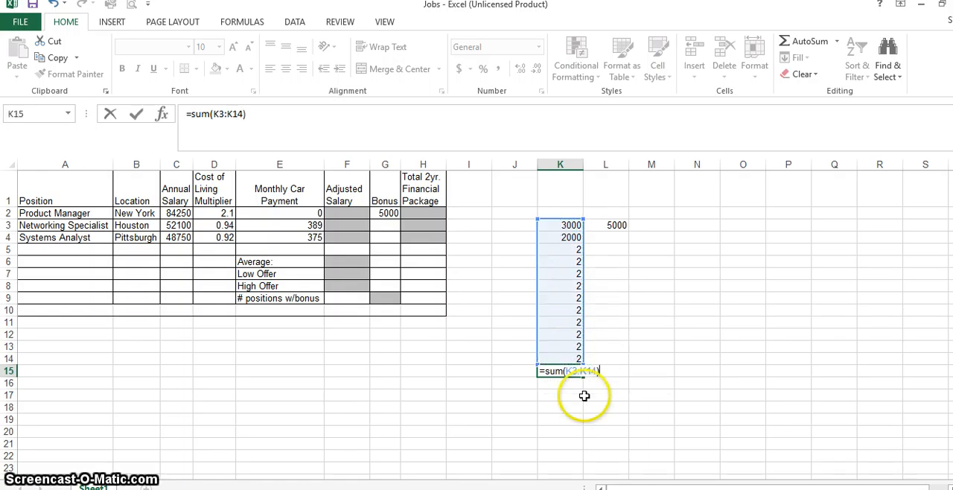
pyautogui.press('Return')
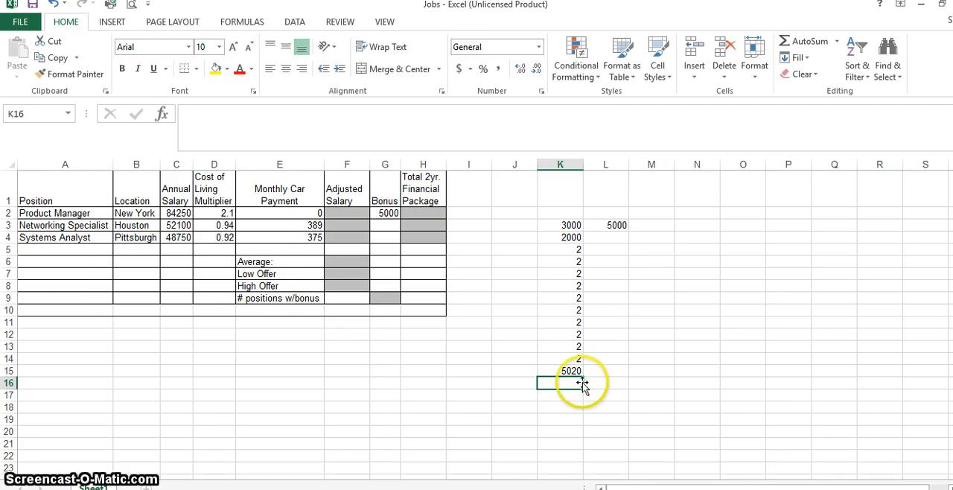
# Examine the SUM formula in cell K15 and the range of cells it refers to.
pyautogui.click(567, 371)
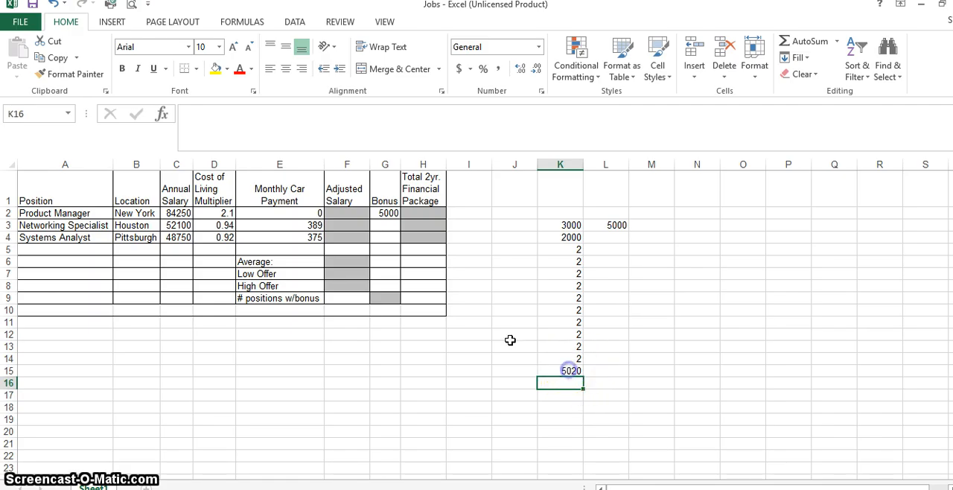
pyautogui.click(228, 114)
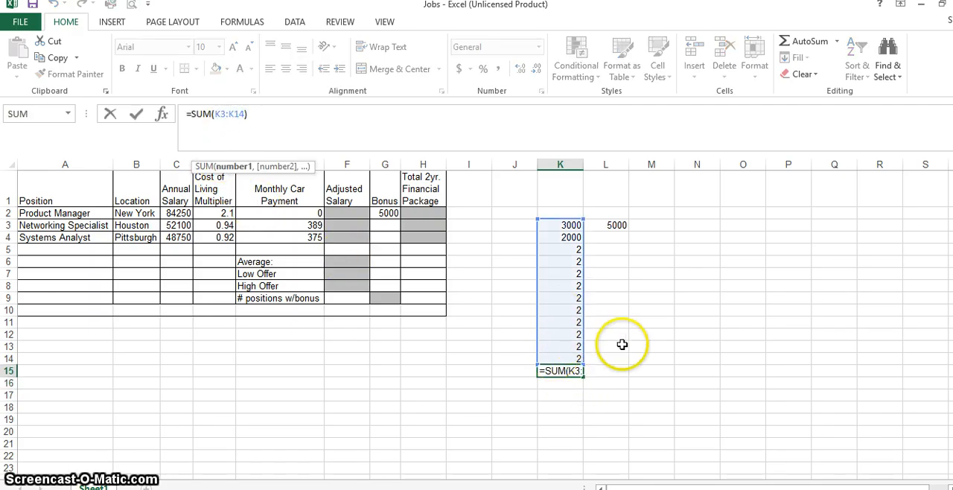
pyautogui.press('Return')
# Set cells K8 to K11 to 251, 515, 5644 and 51451, and check the sum in K15.
pyautogui.click(567, 286)
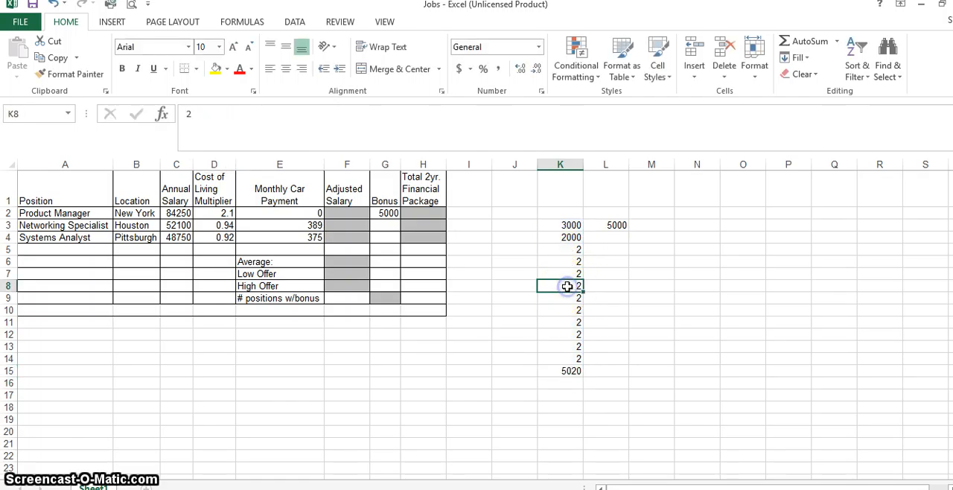
pyautogui.write('251')
pyautogui.press('Return')
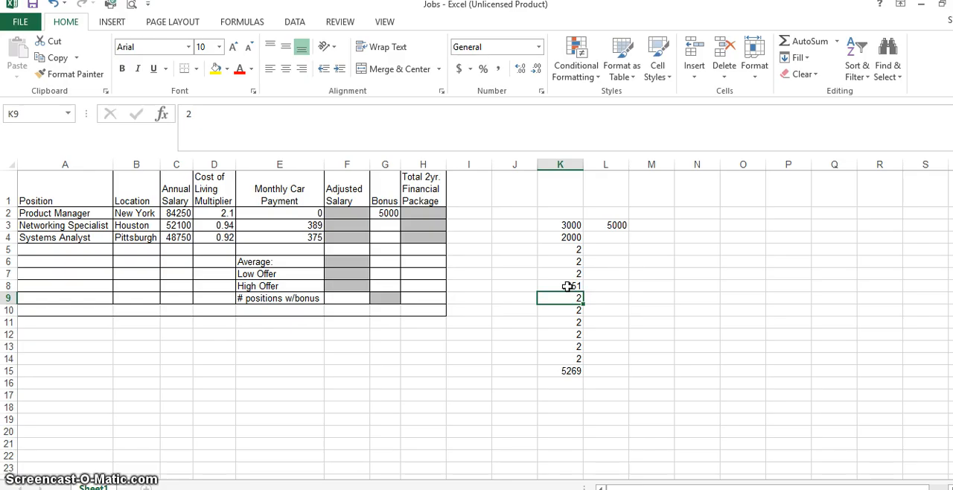
pyautogui.write('515')
pyautogui.press('Return')
pyautogui.write('5644')
pyautogui.press('Return')
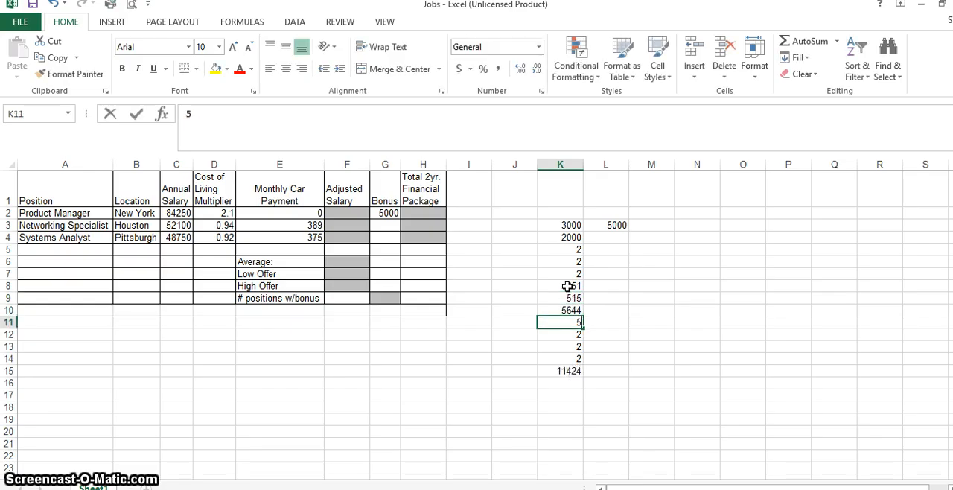
pyautogui.write('51451')
pyautogui.press('Return')
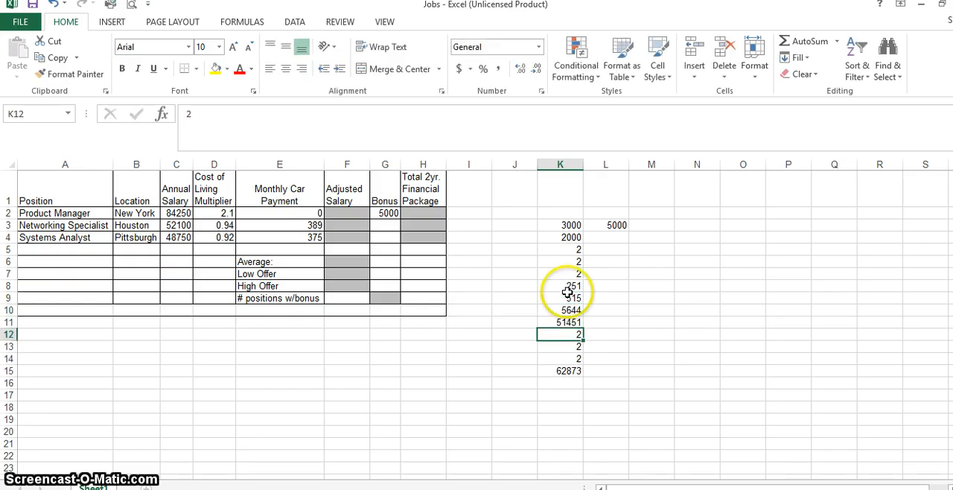
pyautogui.click(565, 370)
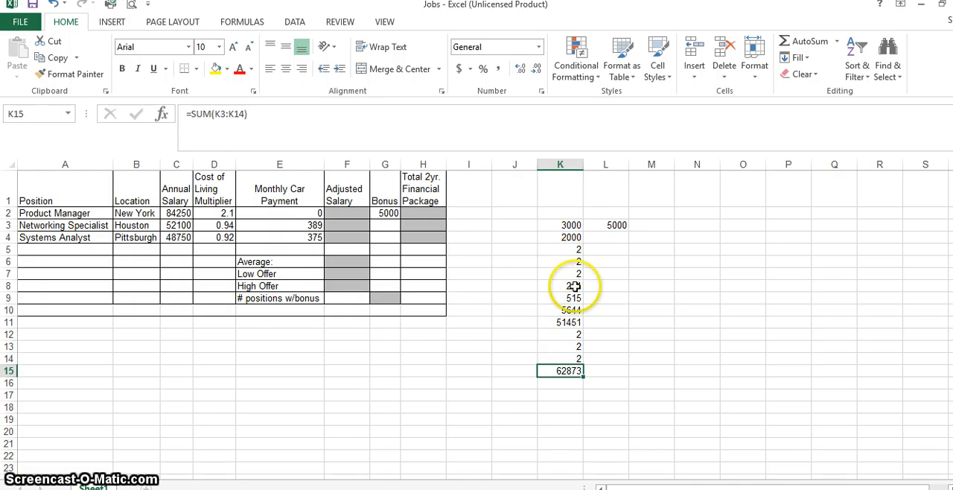
# Enter an AVERAGE formula in cell K16 for the range K3:K14.
pyautogui.click(566, 381)
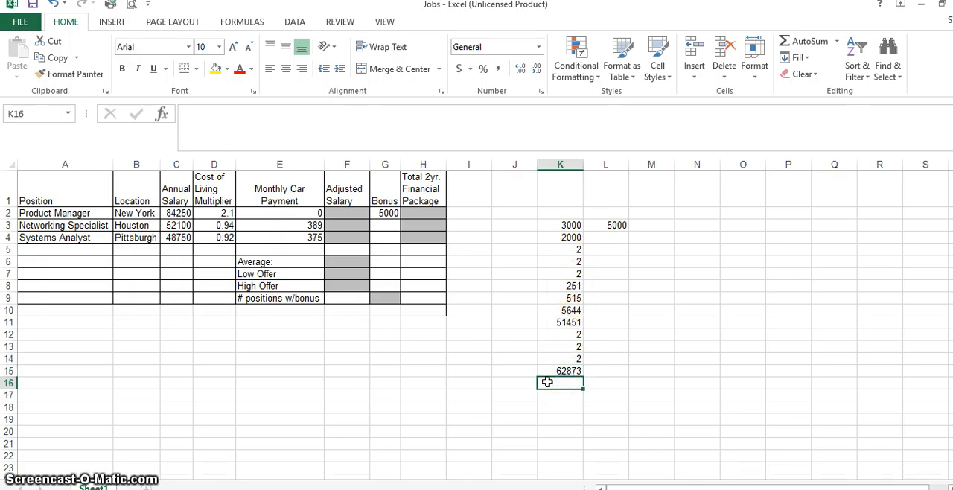
pyautogui.write('=avera')
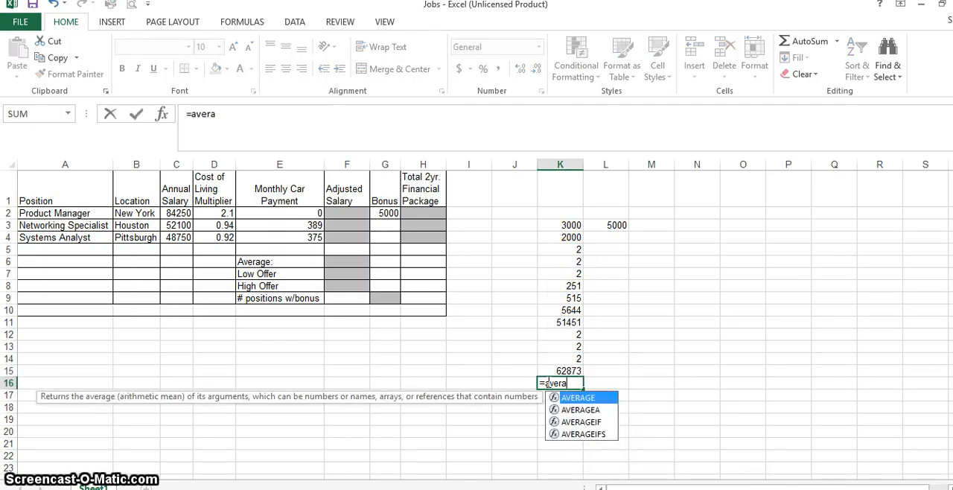
pyautogui.write('ge(')
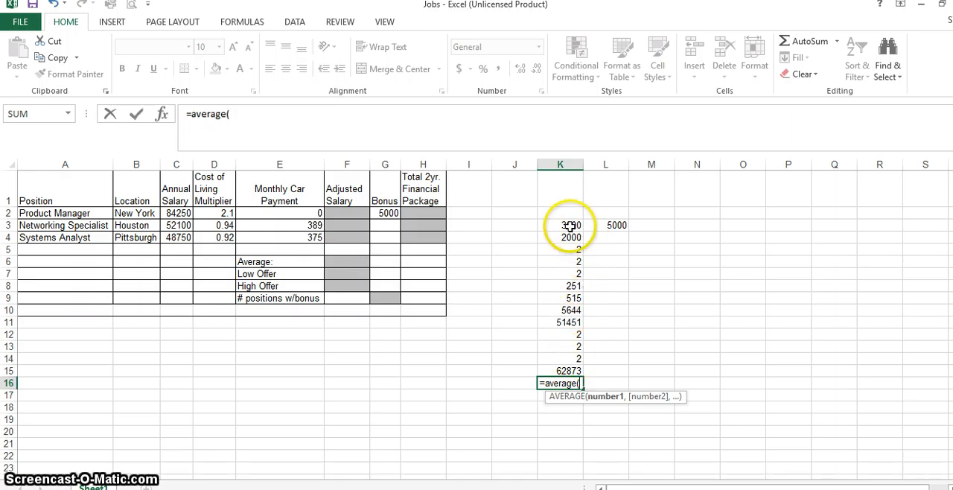
pyautogui.moveTo(564, 224); pyautogui.dragTo(563, 364)
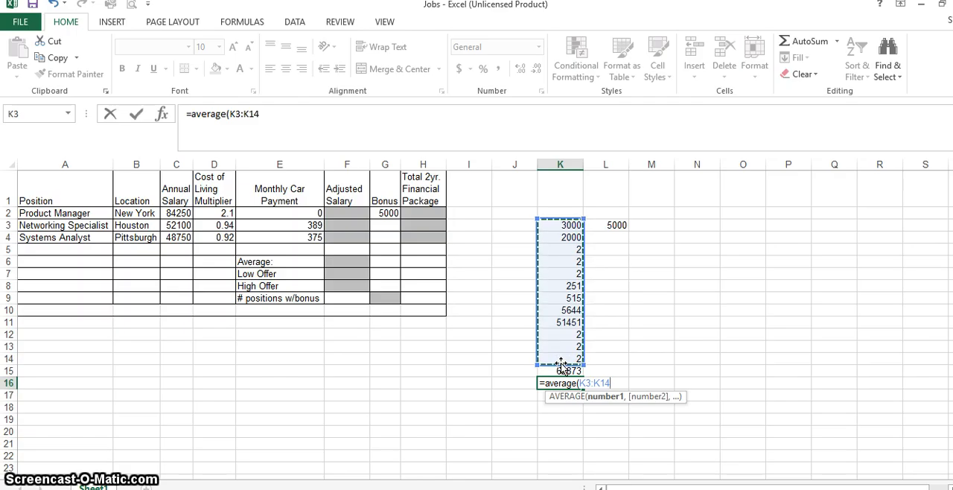
pyautogui.write(')')
pyautogui.press('Return')
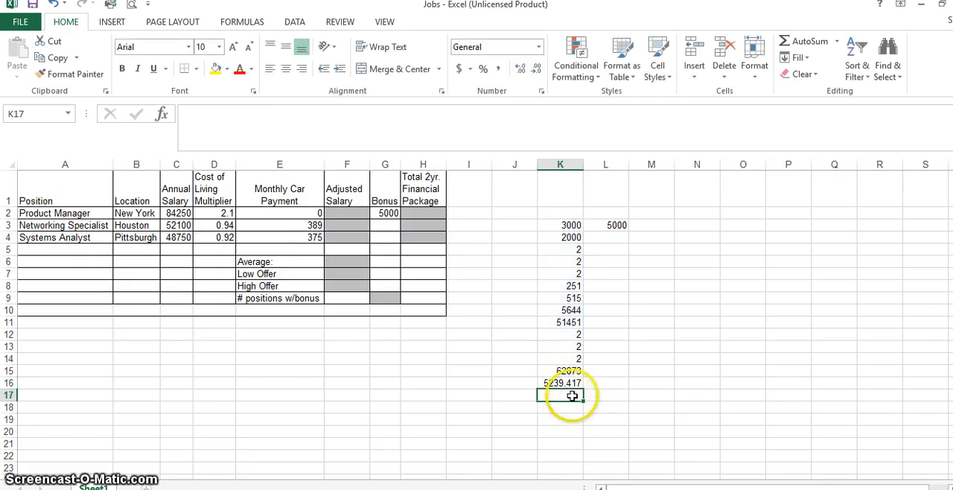
# Set cell K7 to 25489 and check the average formula in K16.
pyautogui.click(561, 275)
pyautogui.write('25489')
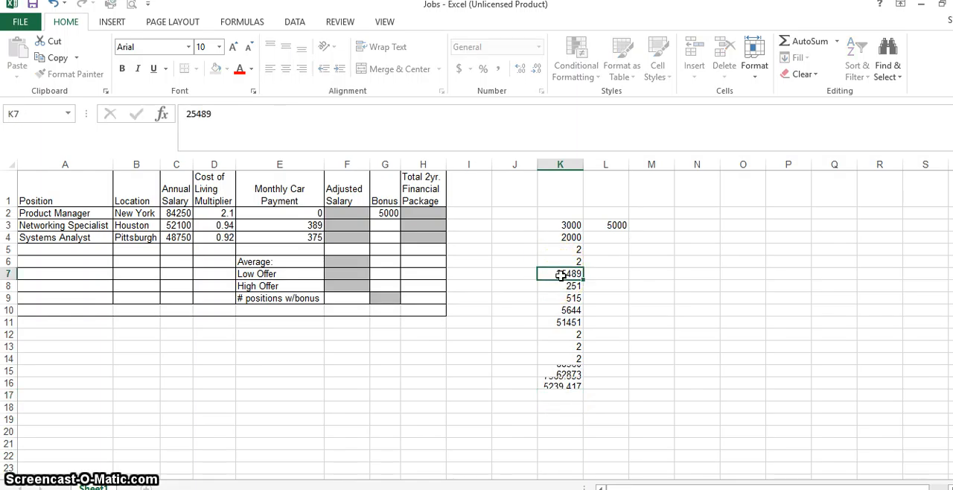
pyautogui.press('Return')
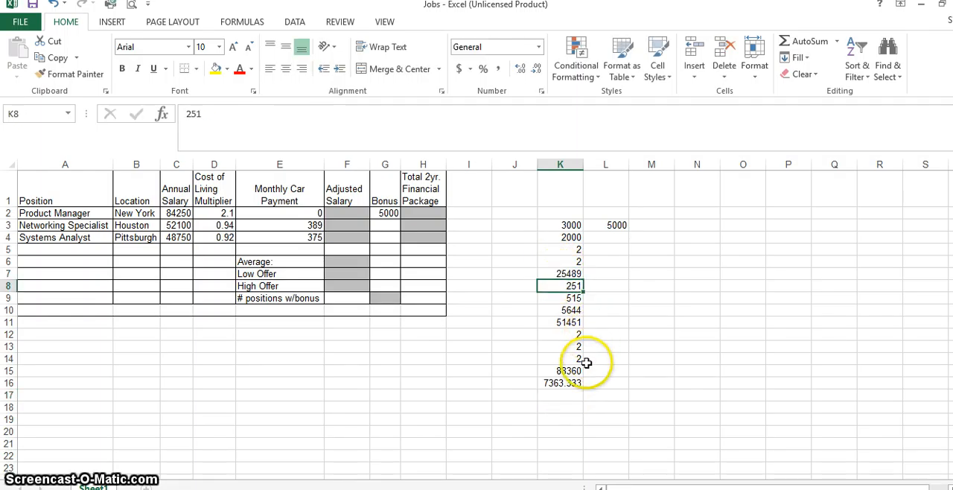
pyautogui.click(568, 385)
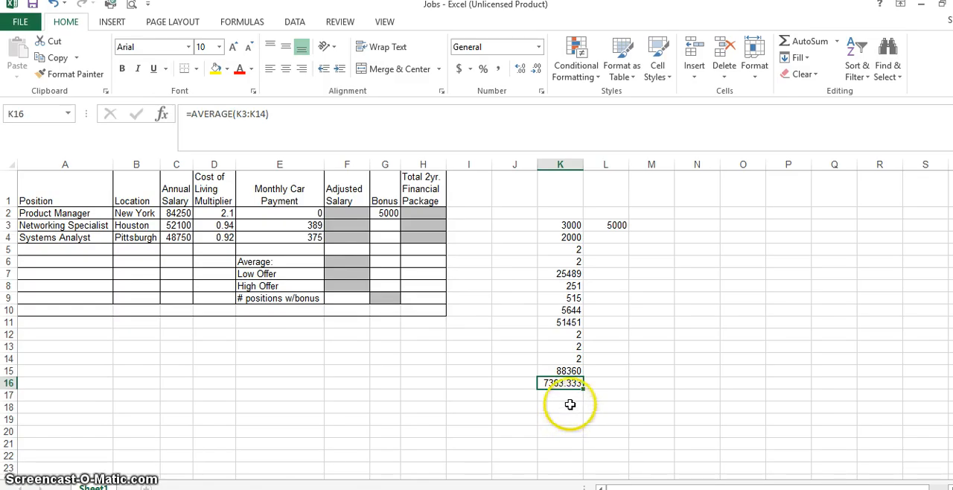
# Enter a MAX formula in cell K17 for the range K3:K14 and compare its result with K11.
pyautogui.click(572, 395)
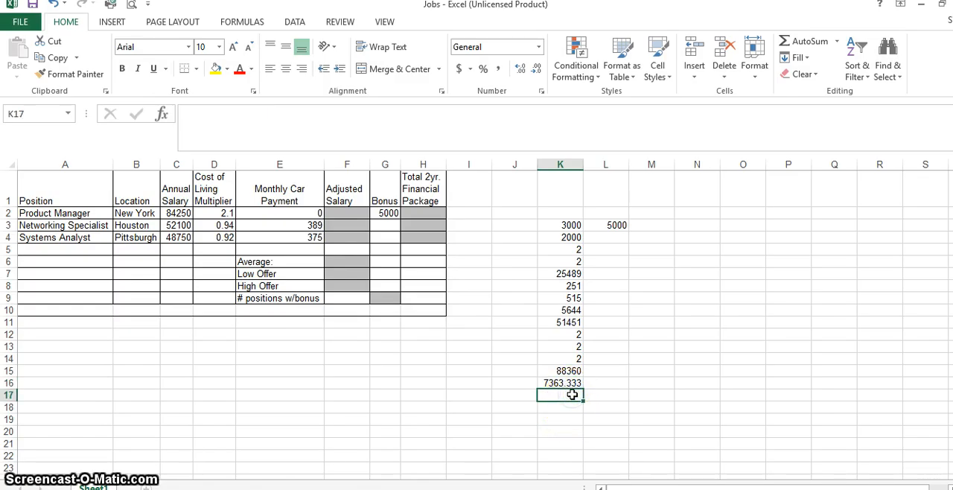
pyautogui.write('=max')
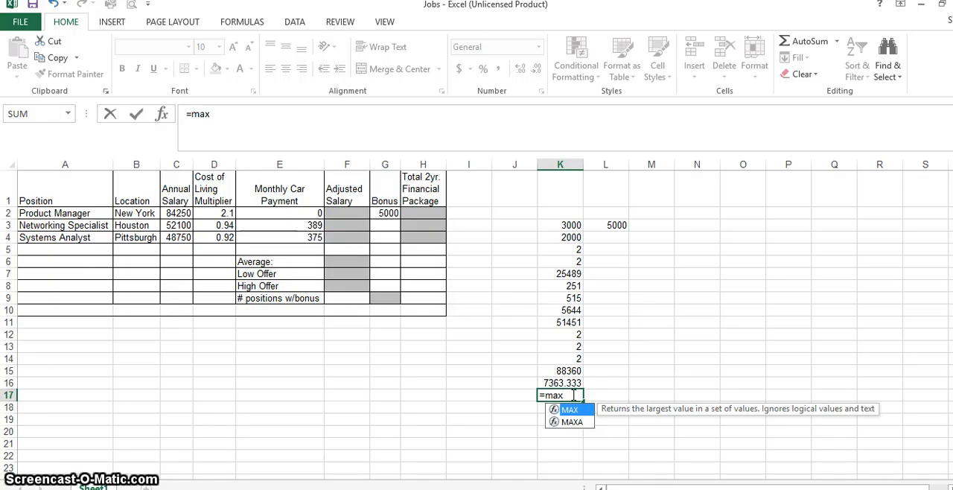
pyautogui.write('(')
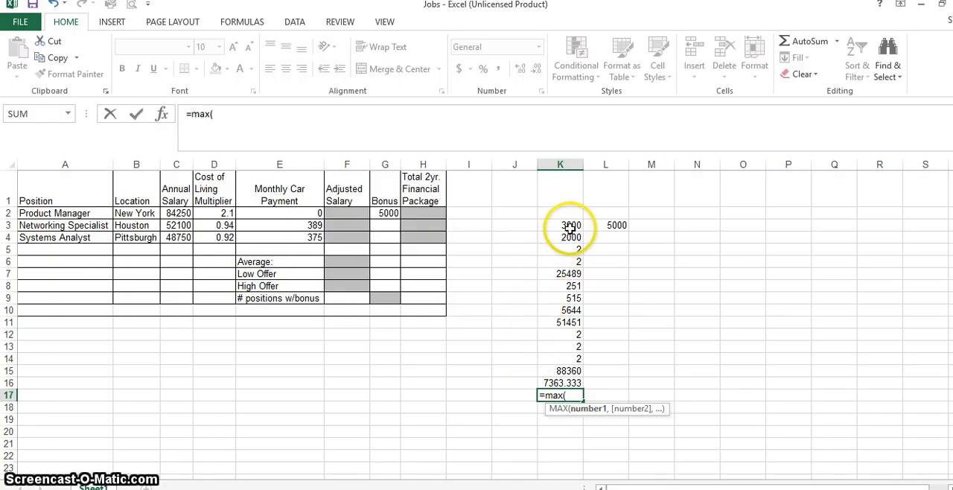
pyautogui.moveTo(566, 224); pyautogui.dragTo(582, 361)
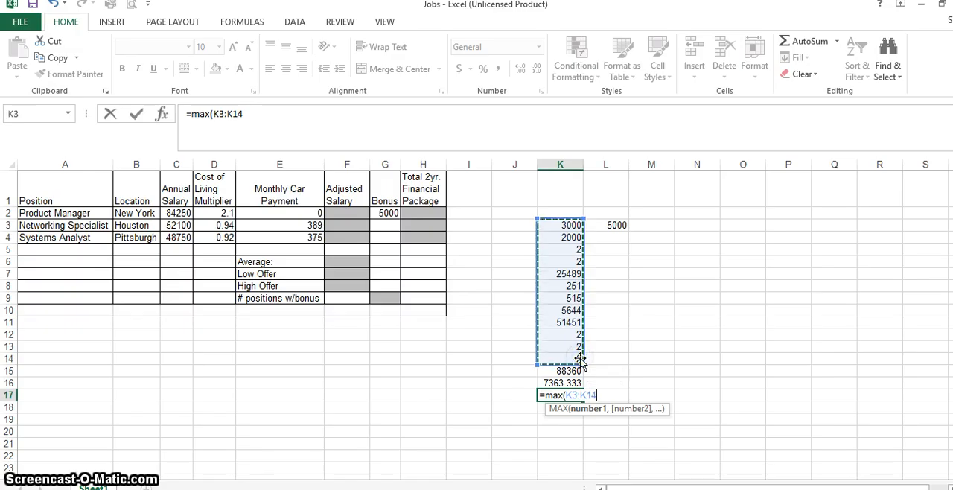
pyautogui.press('Return')
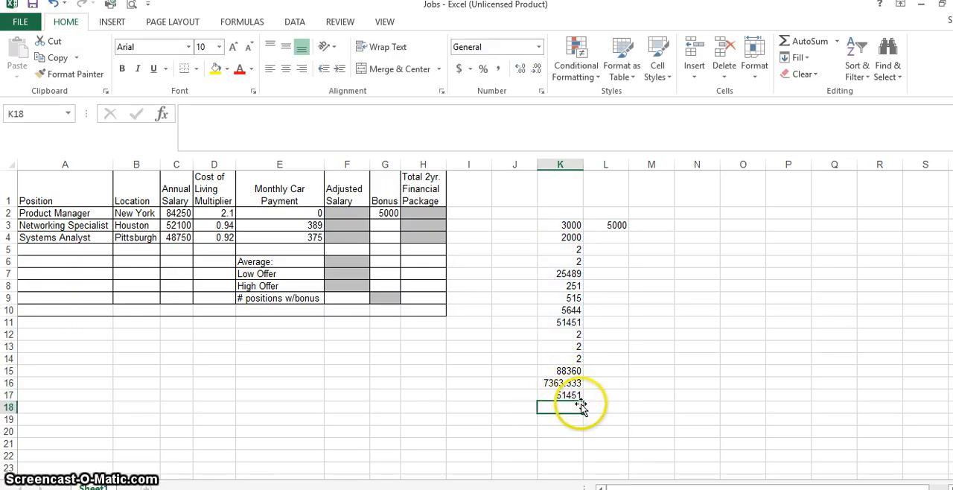
pyautogui.click(555, 324)
# Enter a MIN formula in cell K18 for the range K3:K14 and review it.
pyautogui.click(557, 406)
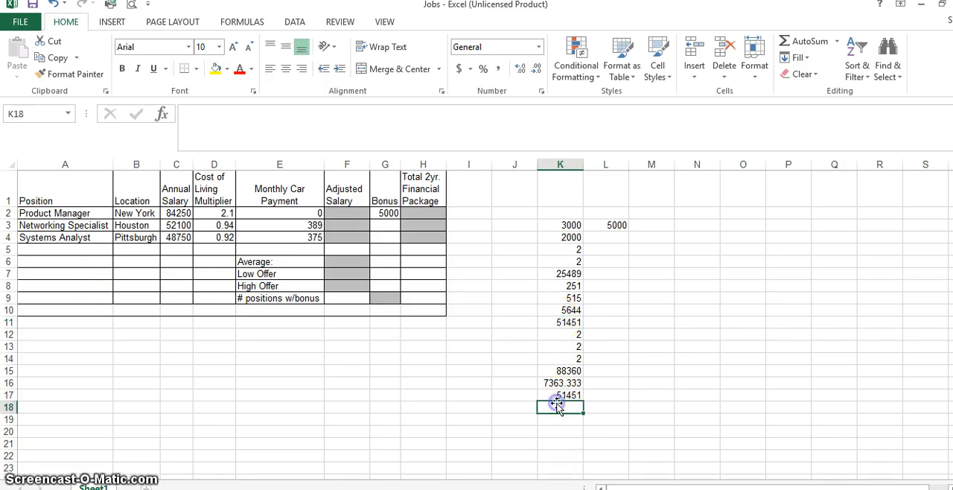
pyautogui.write('=min')
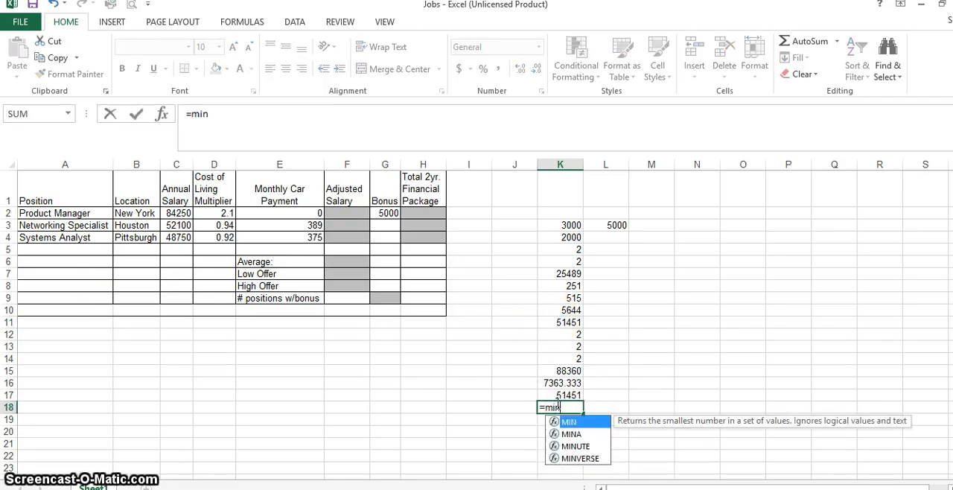
pyautogui.write('(')
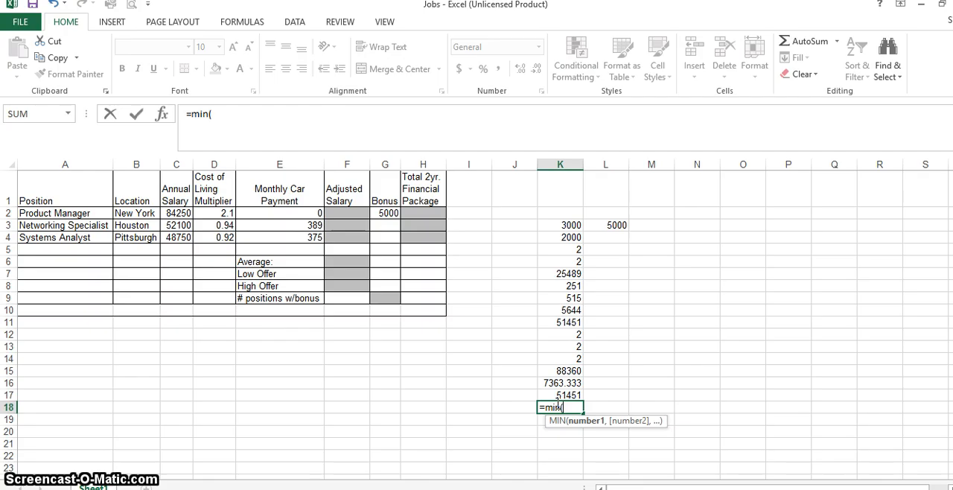
pyautogui.moveTo(544, 225); pyautogui.dragTo(556, 361)
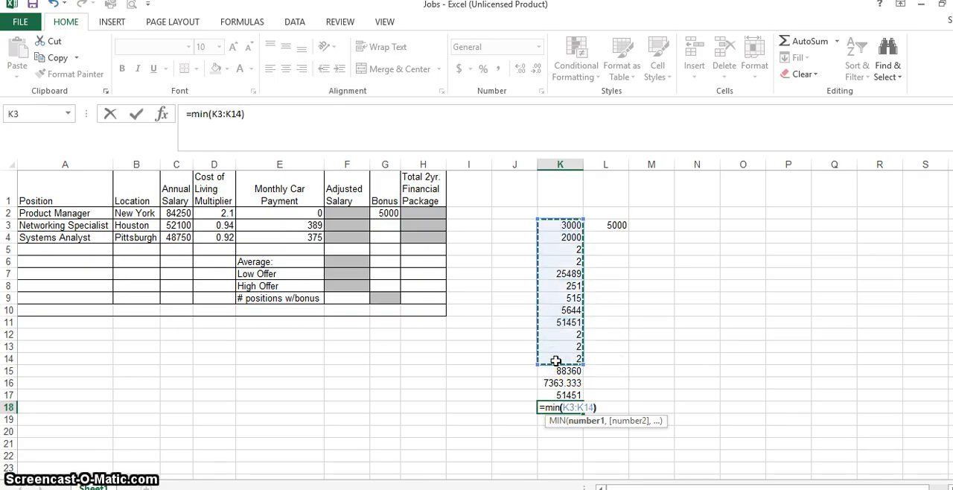
pyautogui.press('Return')
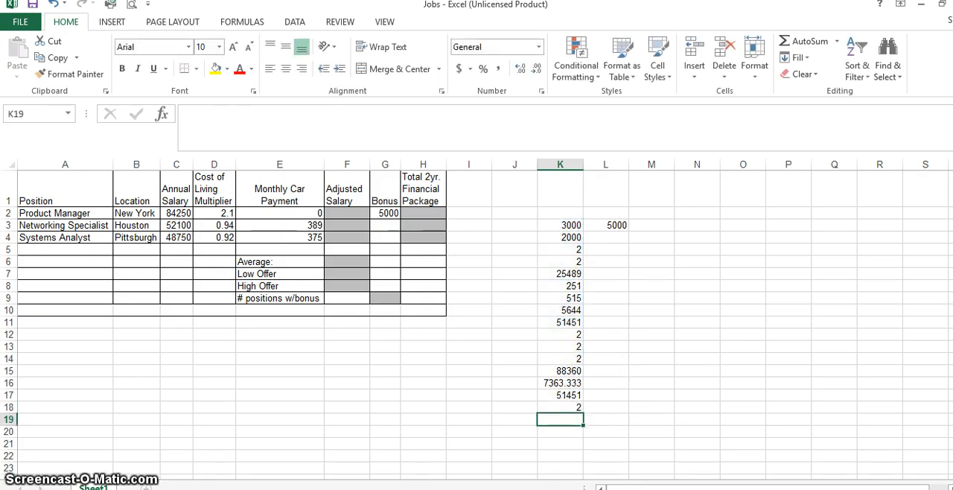
pyautogui.click(555, 406)
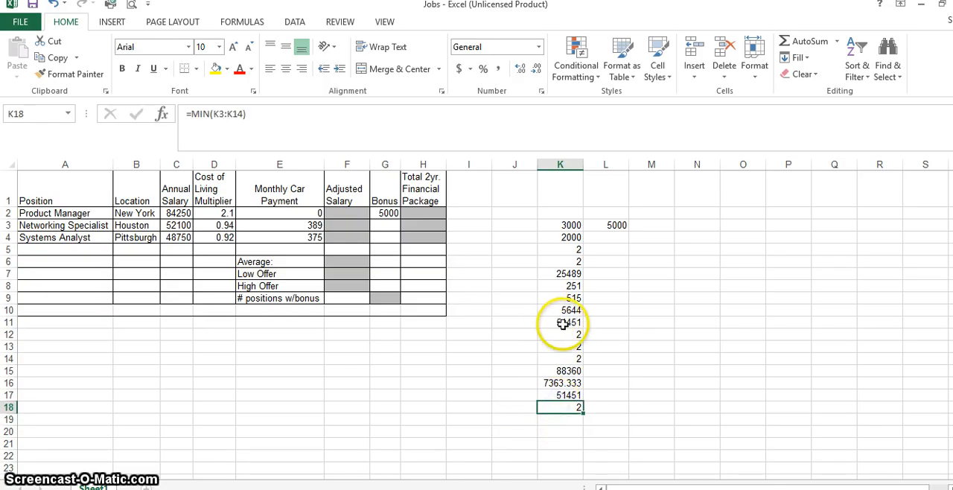
# Set cells K12, K13 and K14 to 3, 5 and 7.
pyautogui.click(569, 336)
pyautogui.write('3')
pyautogui.press('Return')
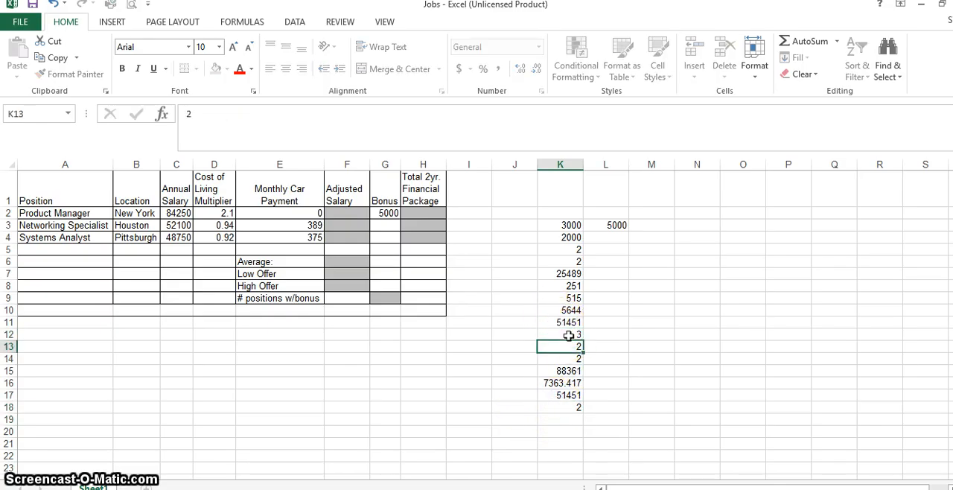
pyautogui.write('5')
pyautogui.press('Return')
pyautogui.write('7')
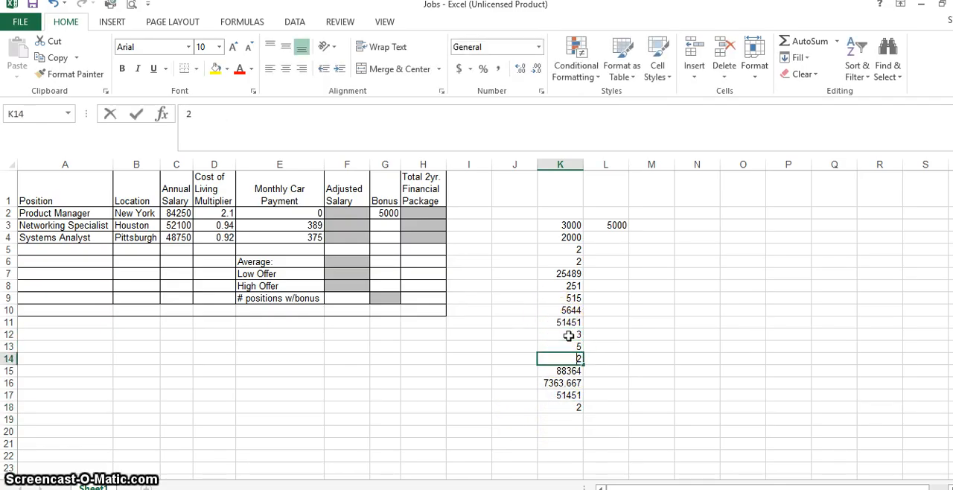
pyautogui.press('Return')
# Set cell K6 to 10 and cell K5 to 3, and check the minimum formula in K18.
pyautogui.press('Up')
pyautogui.press('Up')
pyautogui.press('Up')
pyautogui.press('Up')
pyautogui.press('Up')
pyautogui.press('Up')
pyautogui.press('Up')
pyautogui.press('Up')
pyautogui.press('Up')
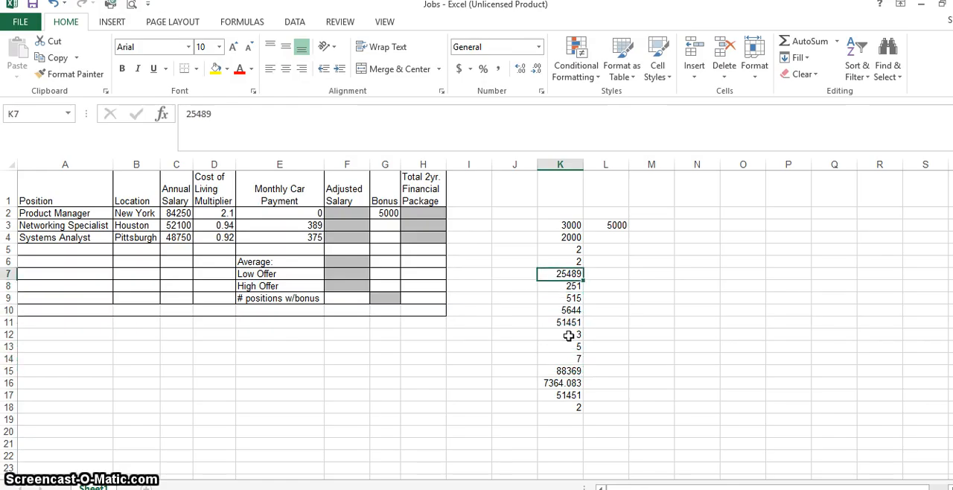
pyautogui.write('10')
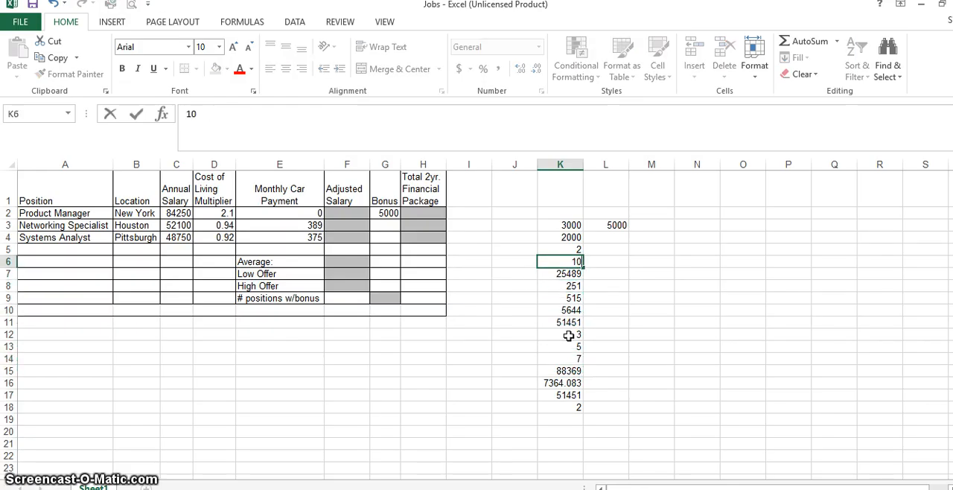
pyautogui.press('Return')
pyautogui.press('Up')
pyautogui.press('Up')
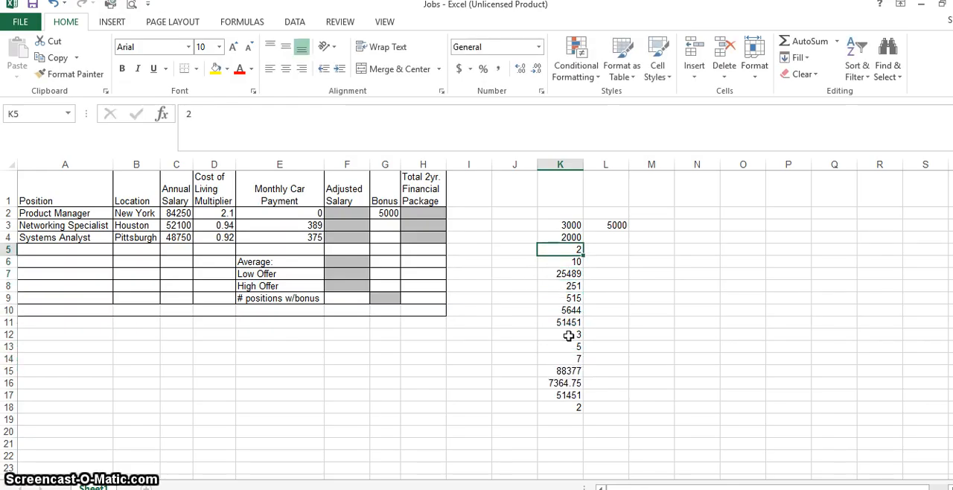
pyautogui.press('Return')
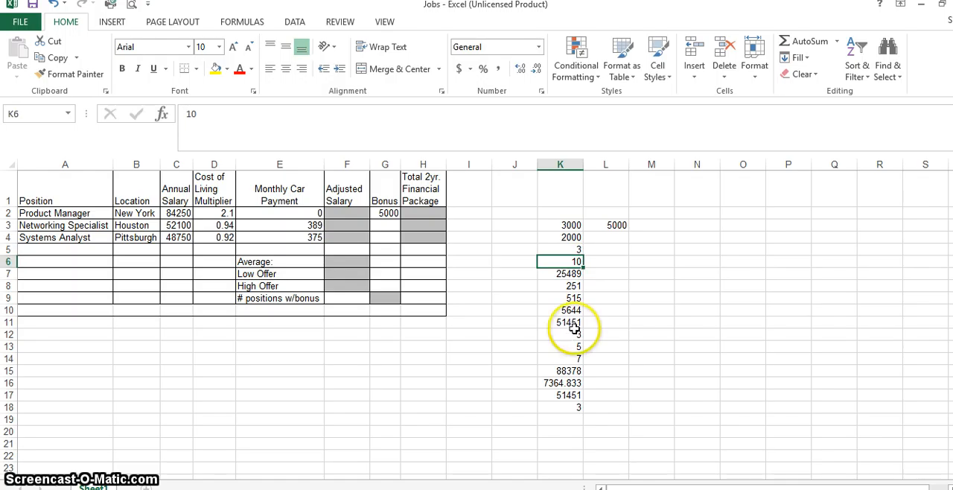
pyautogui.click(573, 407)
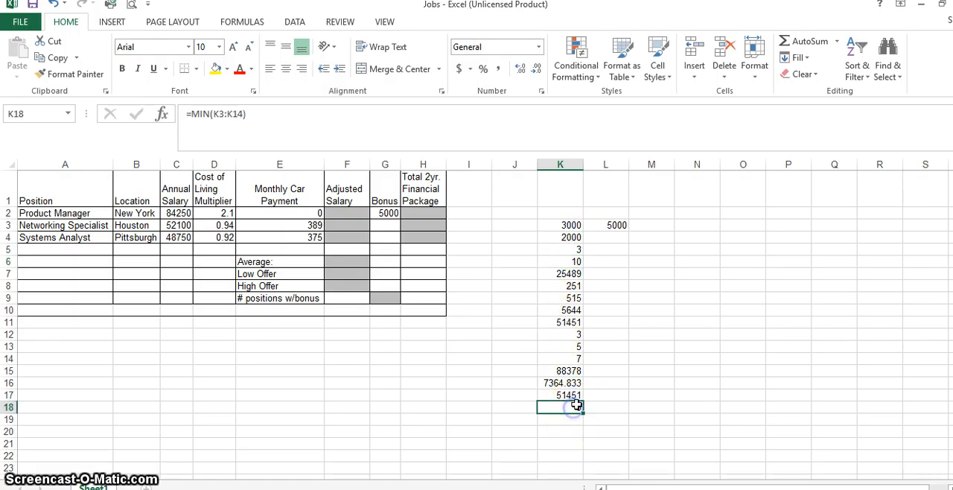
# Label the results in cells J15 to J18 as Sum, Average, Max and Min.
pyautogui.click(514, 369)
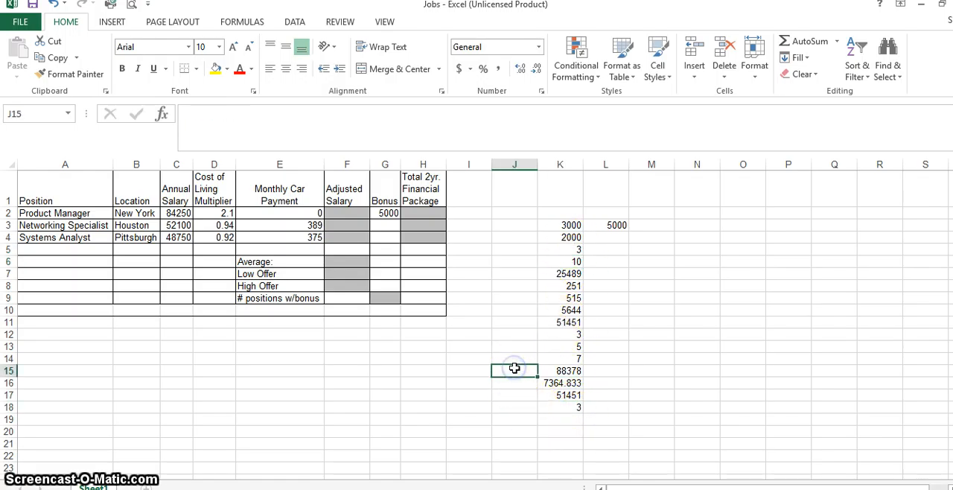
pyautogui.write('Sum')
pyautogui.press('Return')
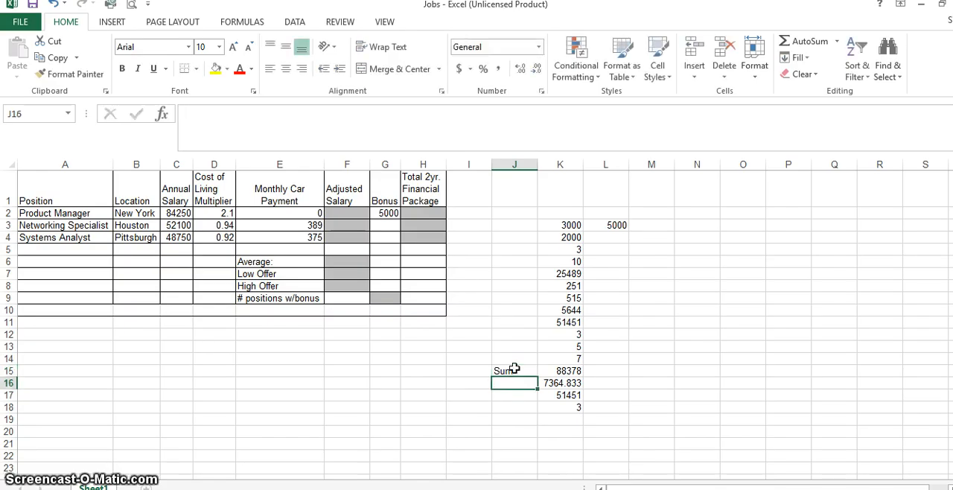
pyautogui.write('Average')
pyautogui.press('Return')
pyautogui.write('MAx')
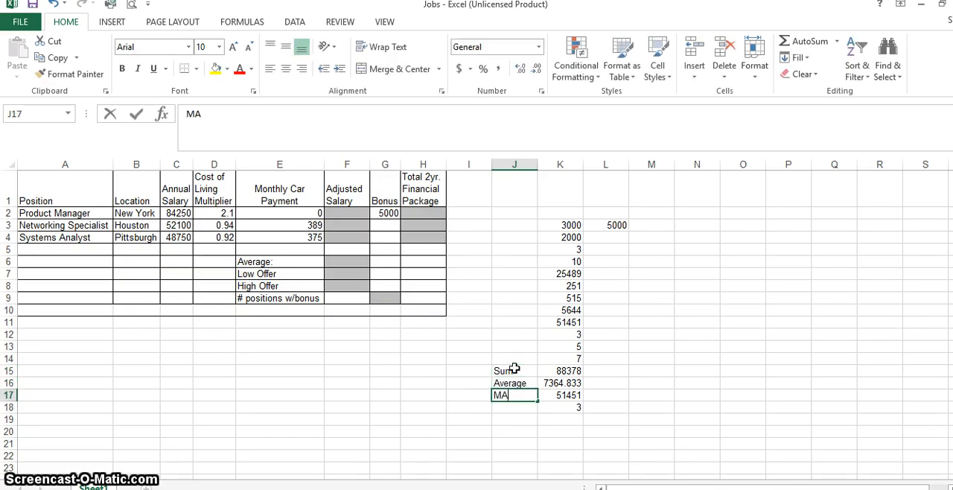
pyautogui.press('Return')
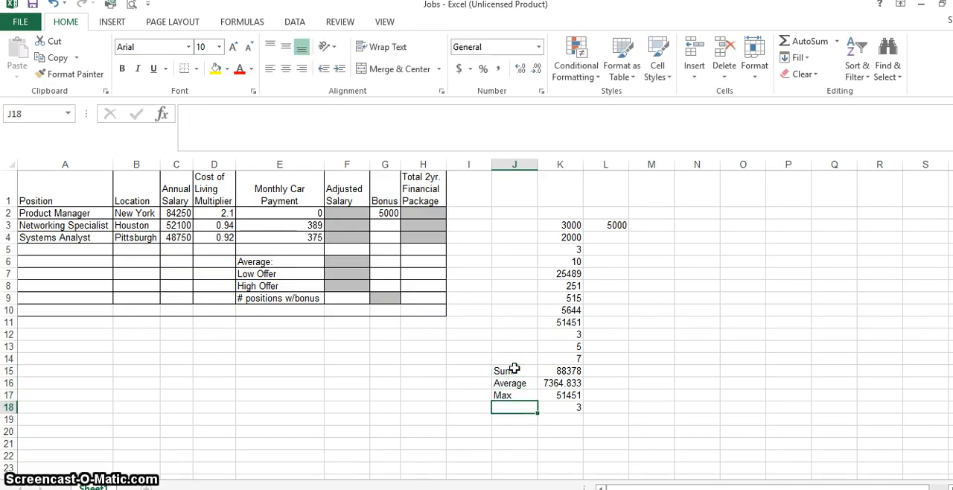
pyautogui.write('M<i')
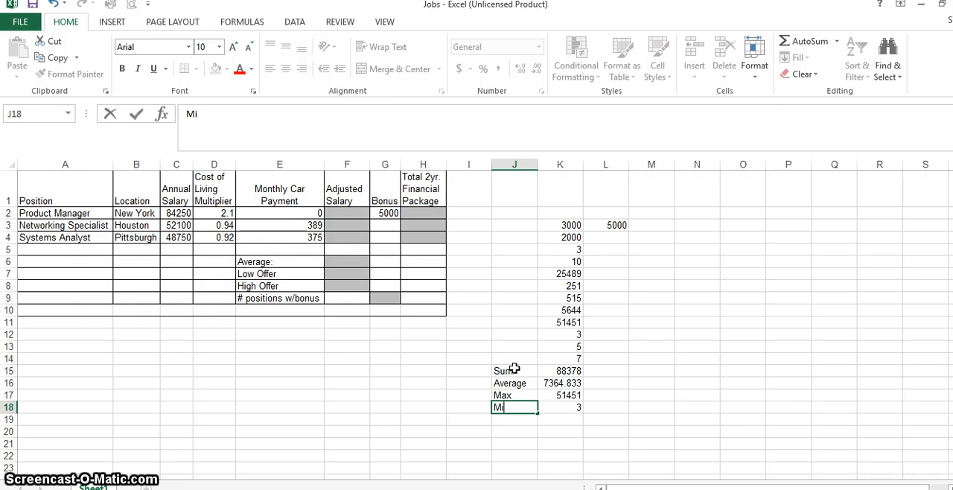
pyautogui.write('n')
pyautogui.press('Return')
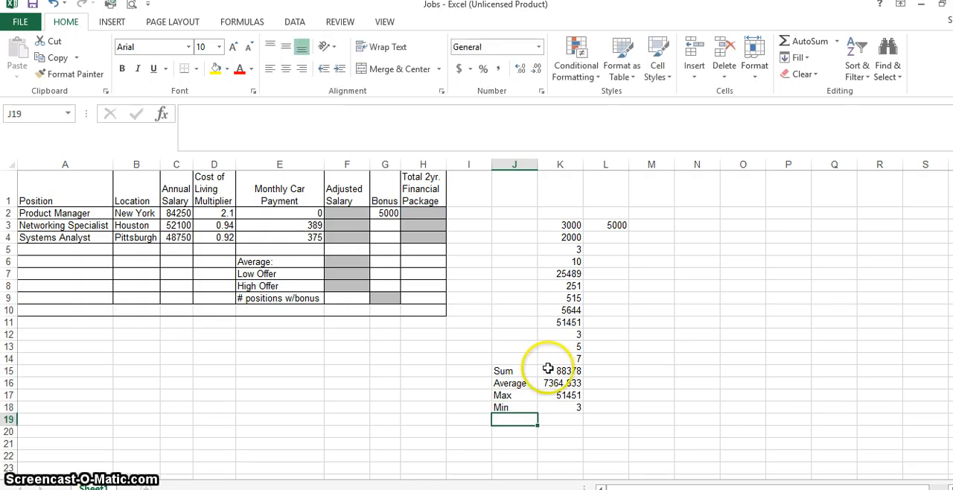
# Review the sum in K15 against the values in K3:K14, and look at the Adjusted Salary cell F2.
pyautogui.click(555, 370)
pyautogui.moveTo(569, 224); pyautogui.dragTo(558, 364)
pyautogui.click(612, 369)
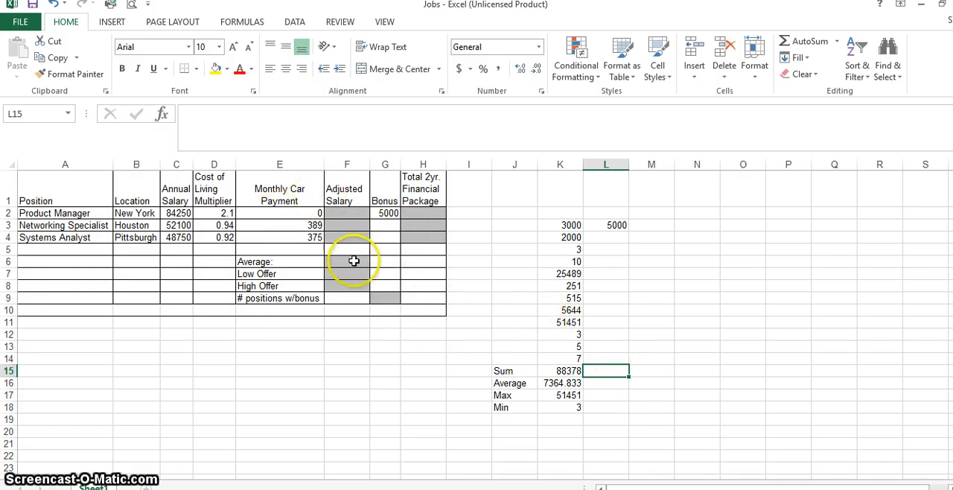
pyautogui.click(347, 213)
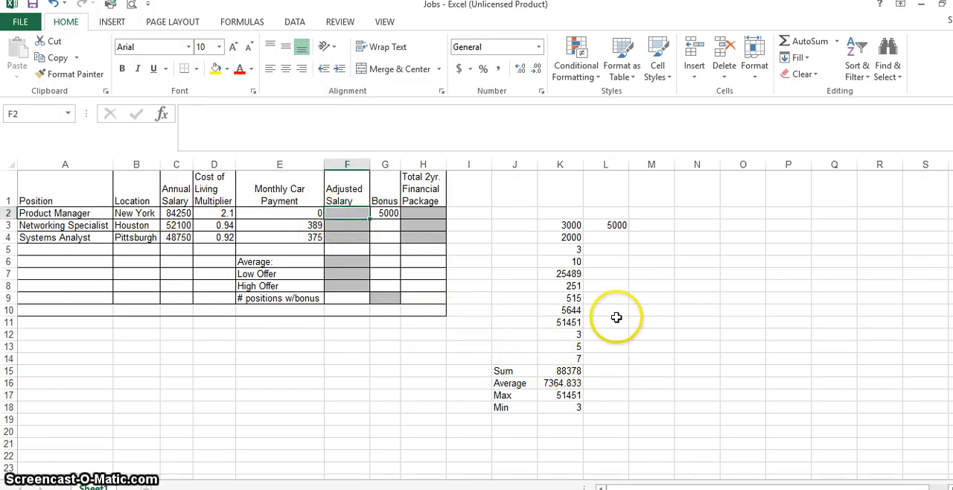
# Enter the formula =K4*K5 in cell L4 using cell references.
pyautogui.click(609, 237)
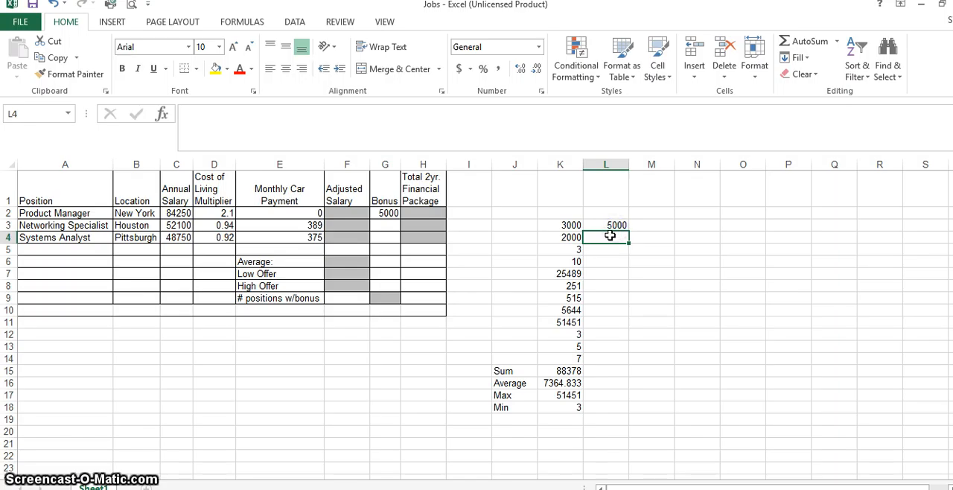
pyautogui.write('=')
pyautogui.press('Left')
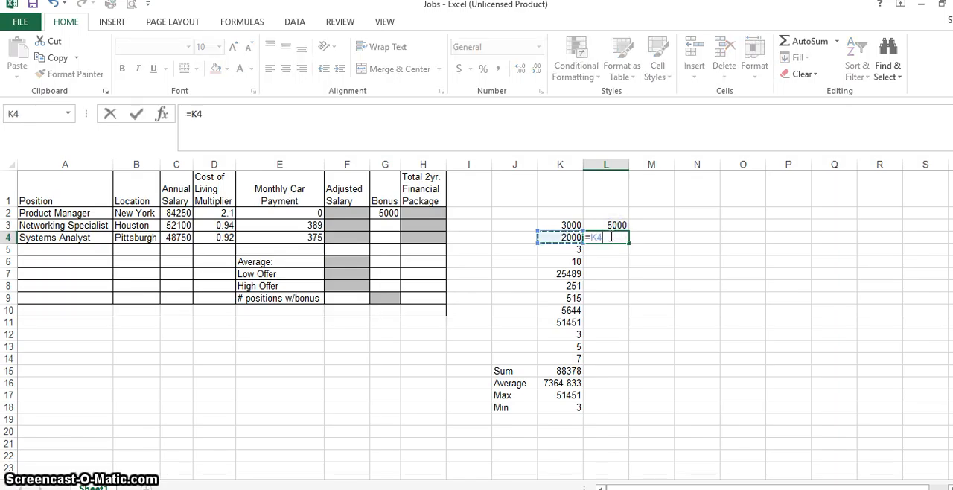
pyautogui.write('*')
pyautogui.press('Left')
pyautogui.press('Down')
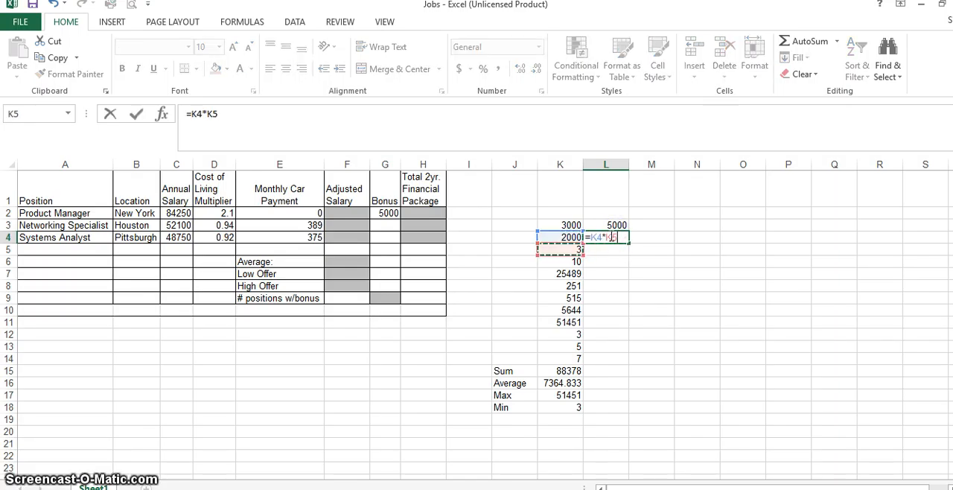
pyautogui.press('Return')
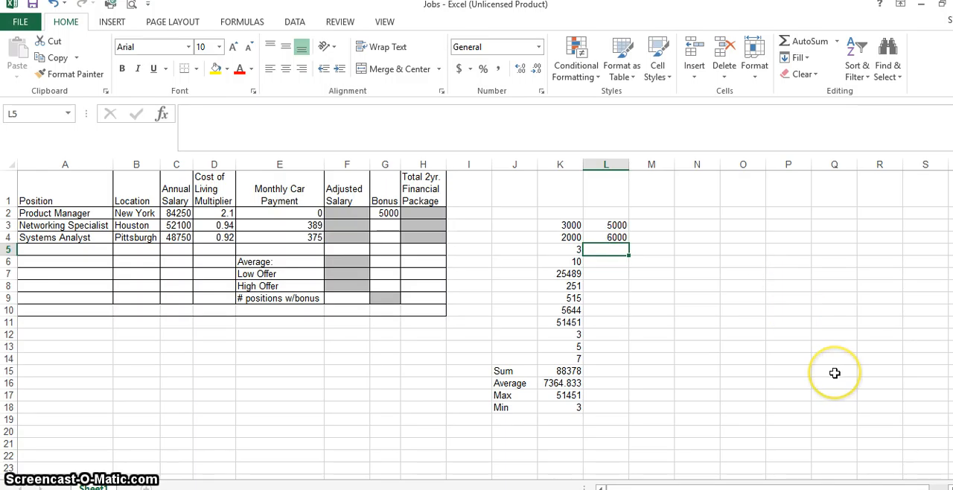
# Enter a PRODUCT formula in cell L5 for the range K4:K5.
pyautogui.write('=p')
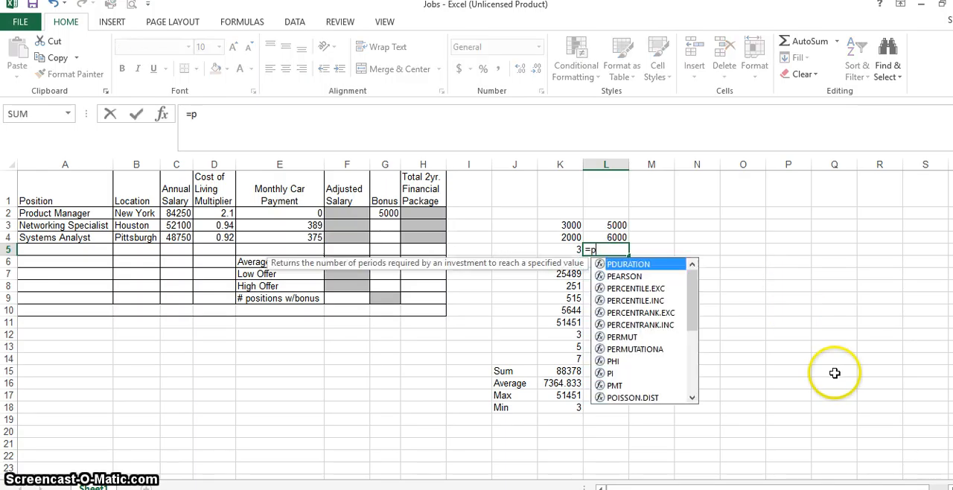
pyautogui.write('rodu')
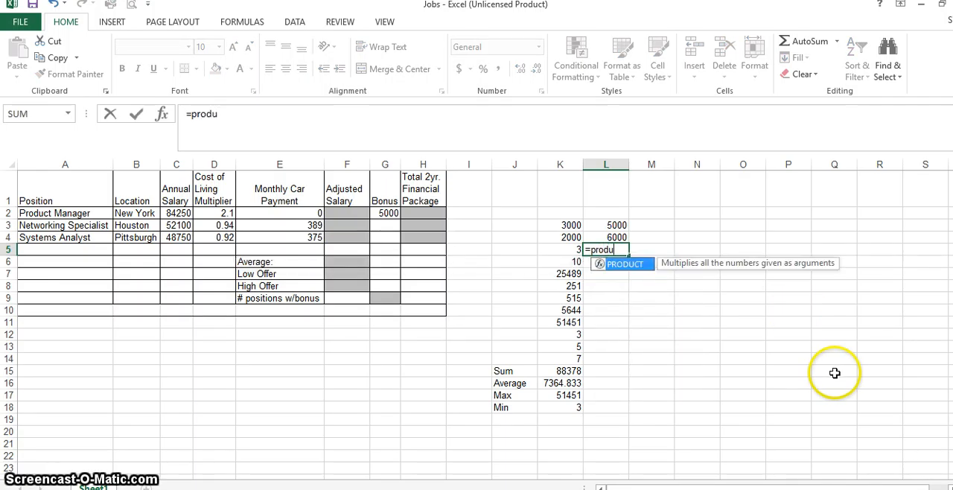
pyautogui.write('ct(')
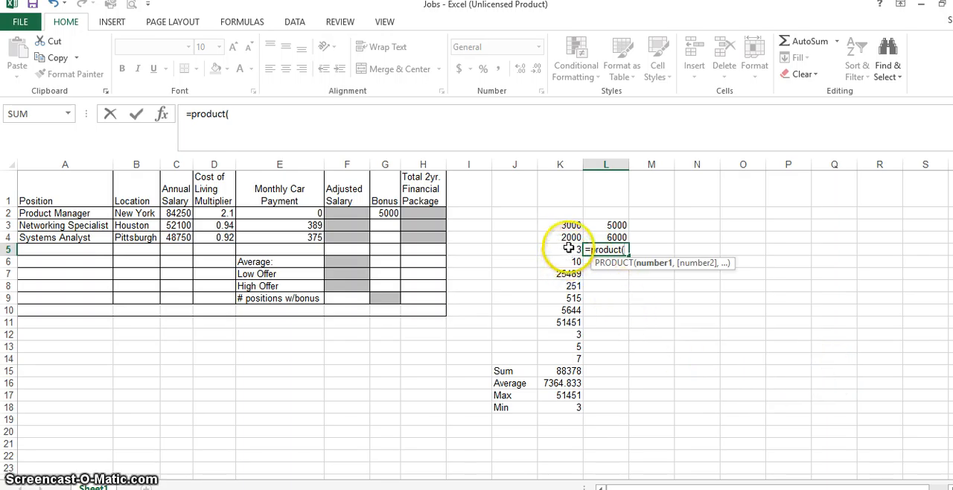
pyautogui.moveTo(569, 237); pyautogui.dragTo(569, 248)
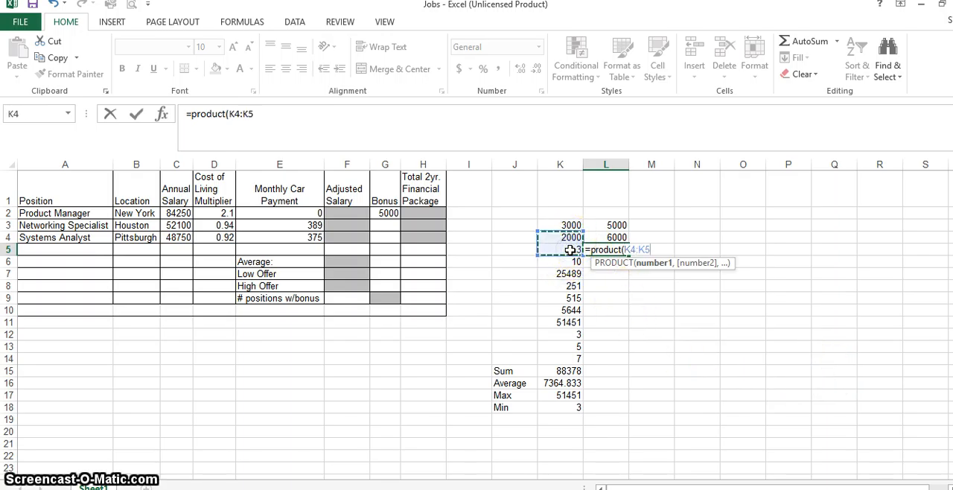
pyautogui.write(')')
pyautogui.press('Return')
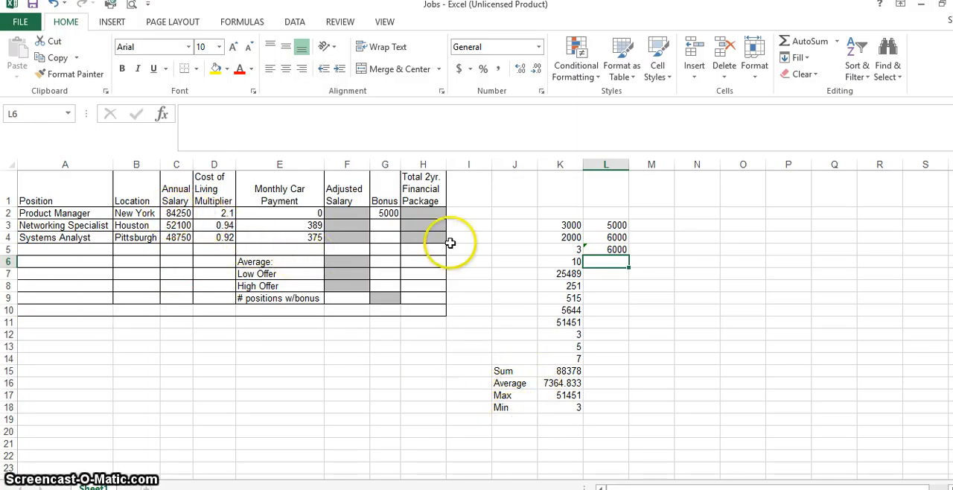
# Review the PRODUCT formula in L5, the New York salary and multiplier in C2:D2, and the car payment in E2.
pyautogui.click(615, 249)
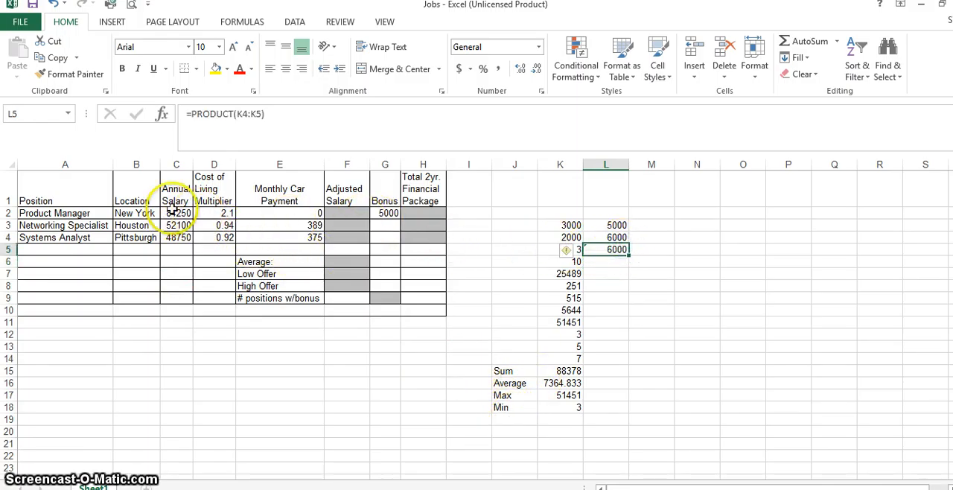
pyautogui.moveTo(176, 213); pyautogui.dragTo(234, 215)
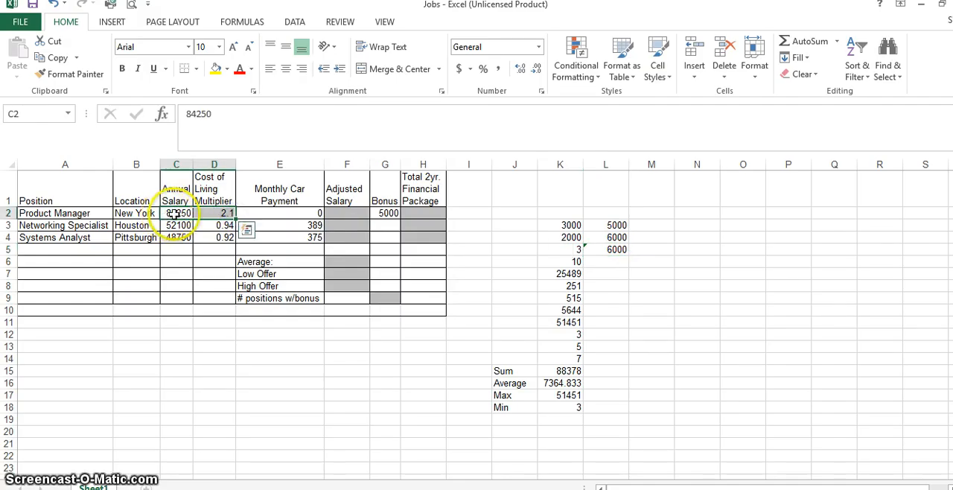
pyautogui.click(296, 214)
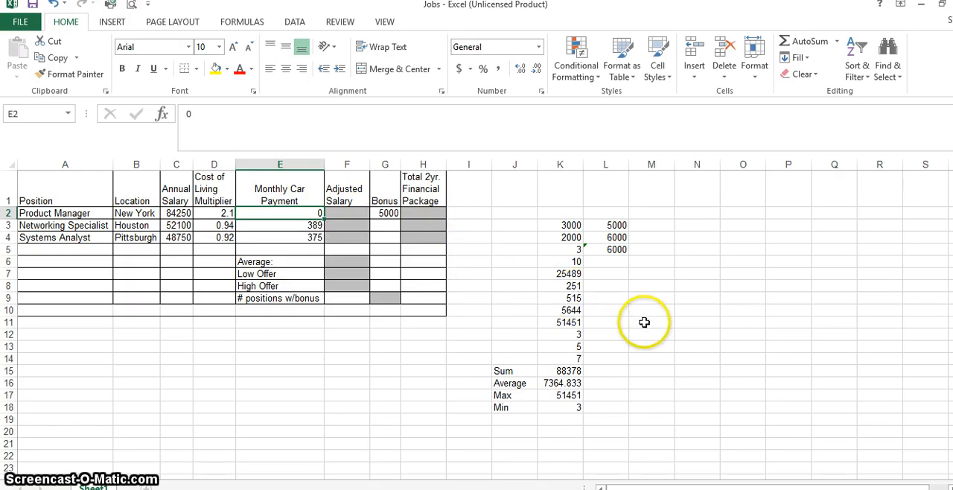
# Enter the formula =K11*K12-K8 in cell N12.
pyautogui.click(693, 336)
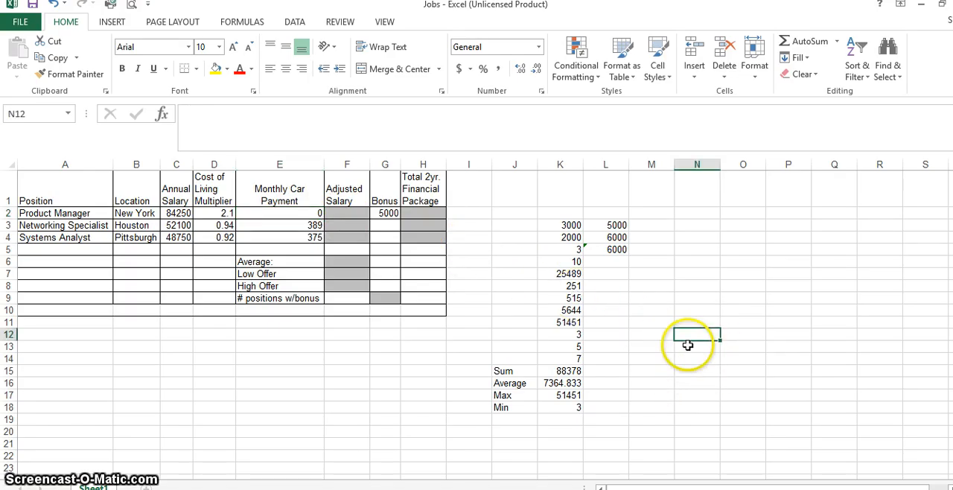
pyautogui.write('=')
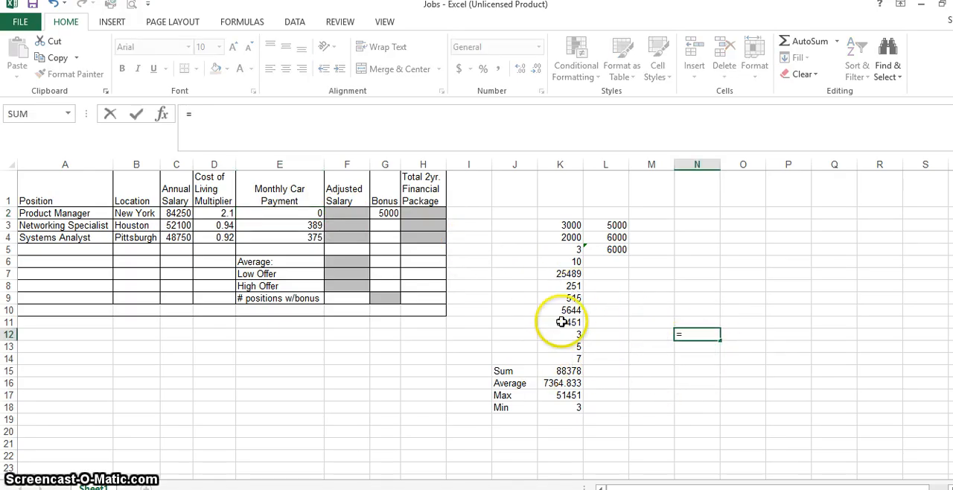
pyautogui.click(567, 322)
pyautogui.write('*')
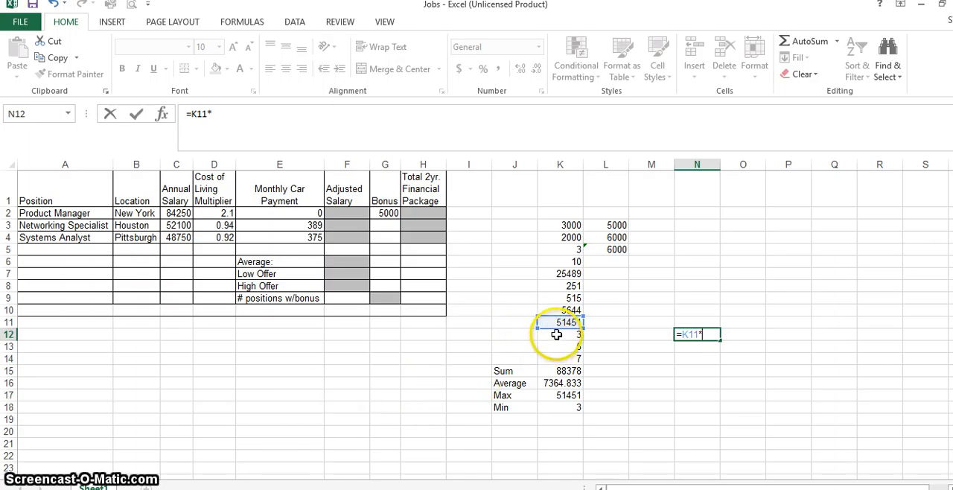
pyautogui.click(557, 334)
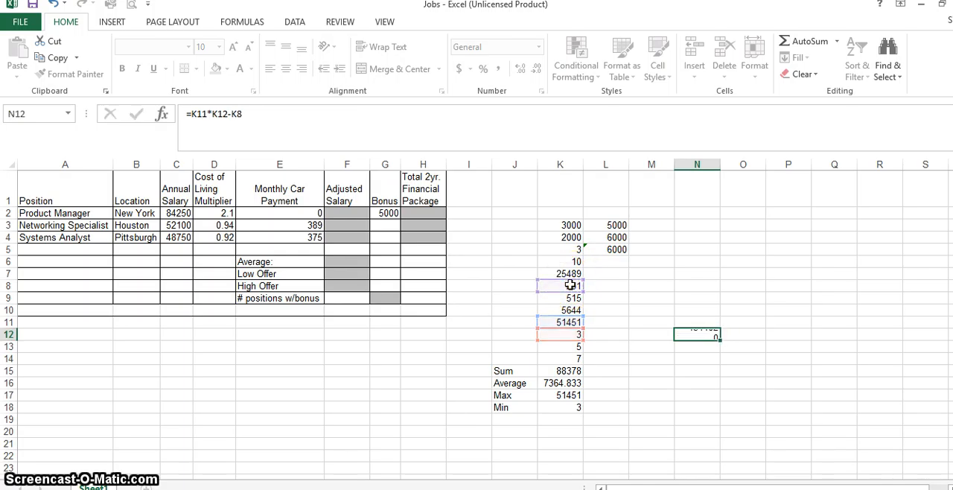
pyautogui.press('Return')
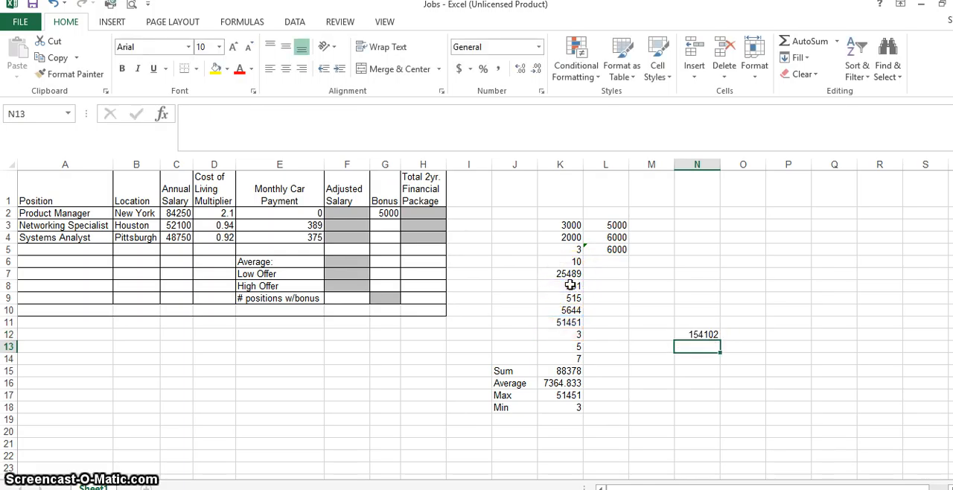
# Extend the formula in N12 by adding cell K6, making it =K11*K12-K8+K6.
pyautogui.click(350, 213)
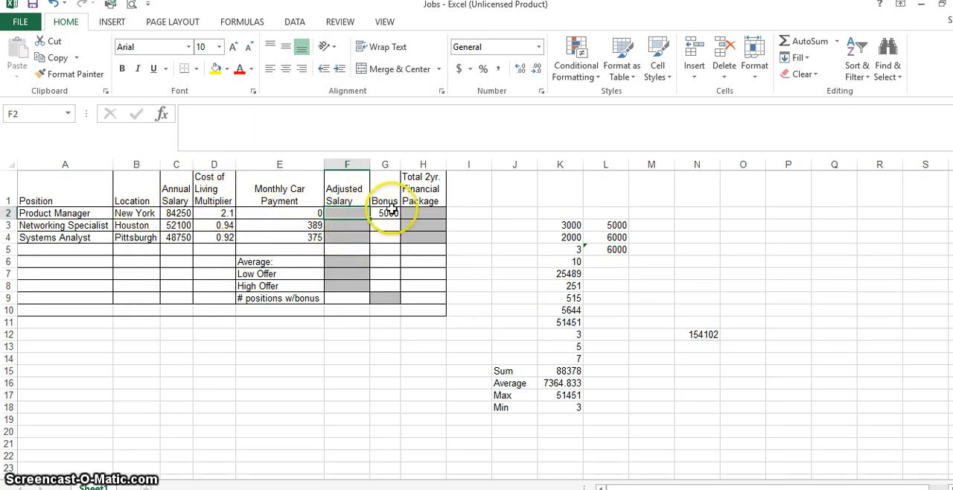
pyautogui.click(713, 334)
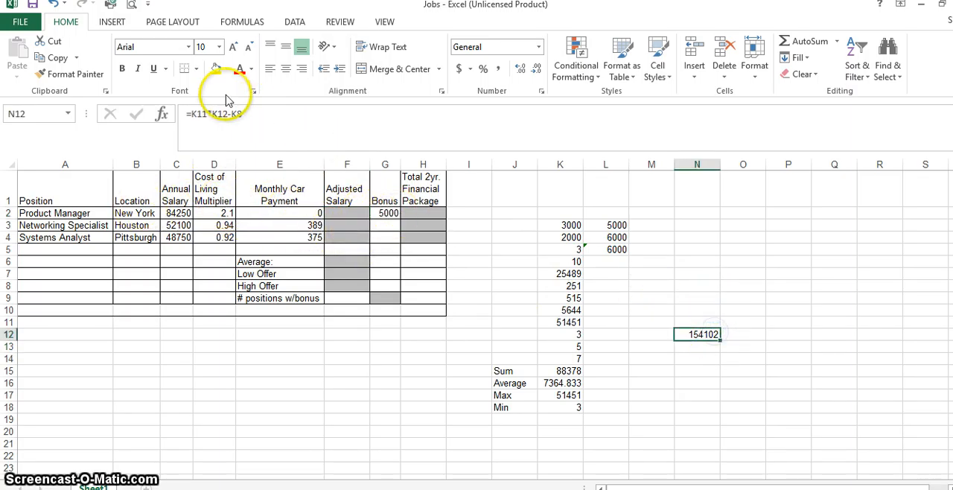
pyautogui.click(257, 119)
pyautogui.write('+')
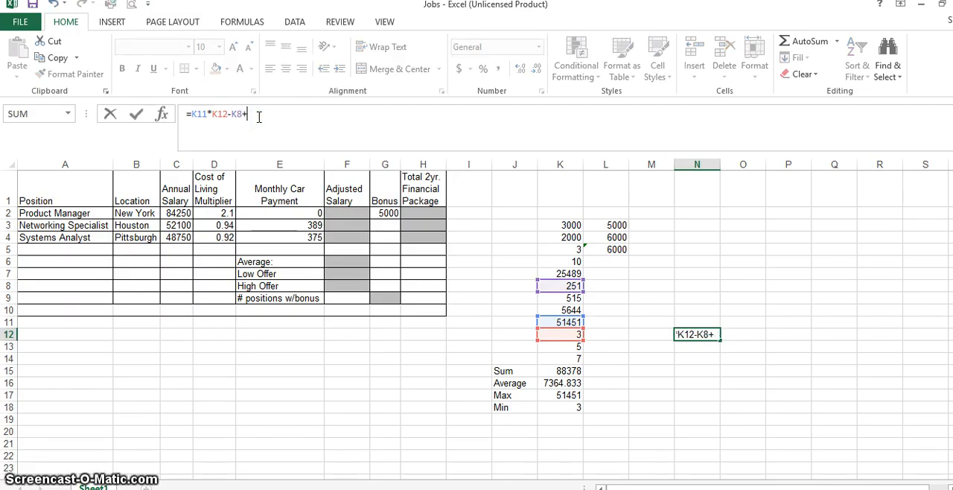
pyautogui.click(574, 259)
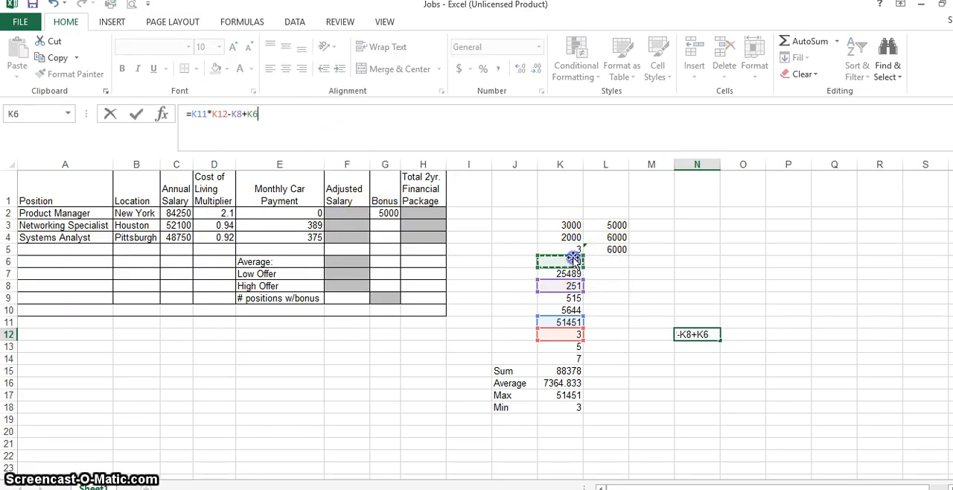
pyautogui.press('Return')
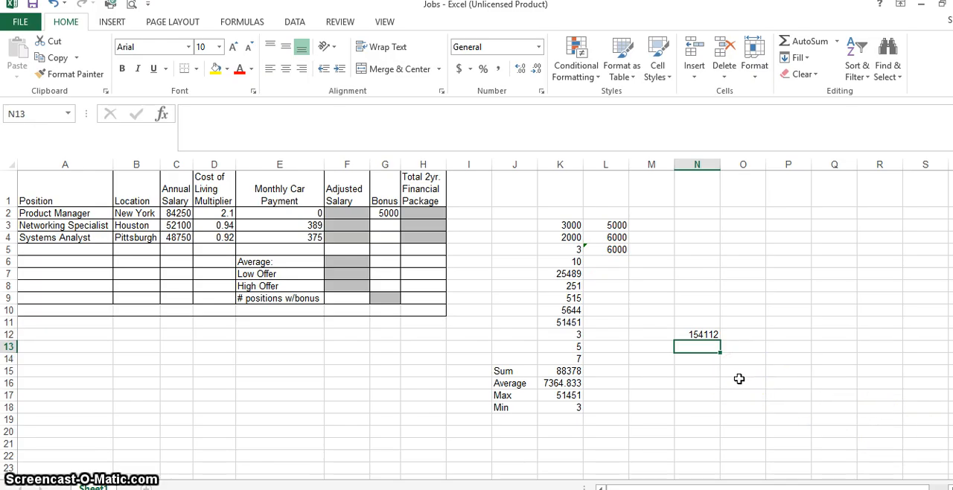
pyautogui.click(695, 336)
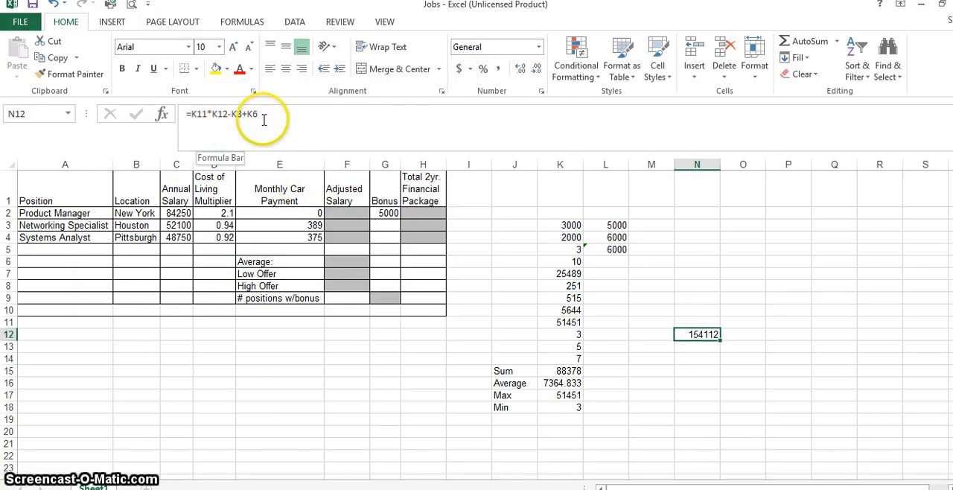
pyautogui.press('Return')
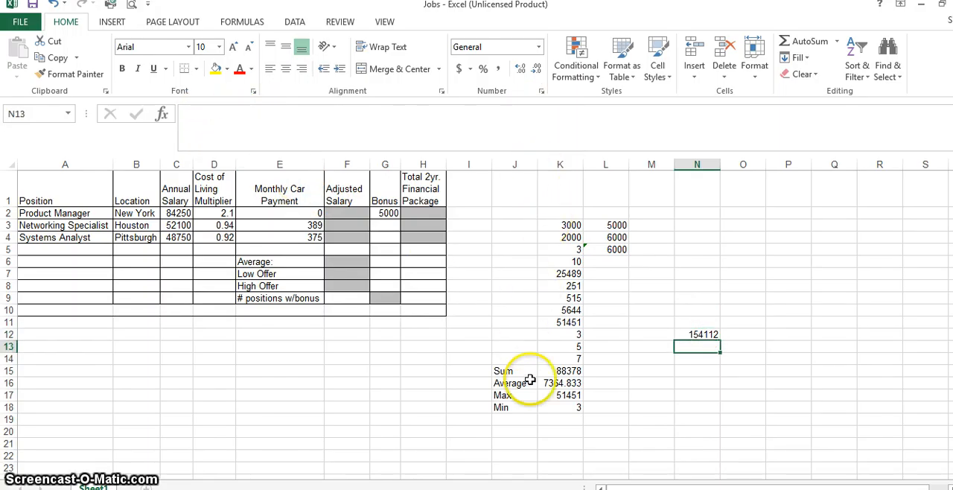
# Inspect the function arguments of the SUM formula in K15.
pyautogui.click(563, 368)
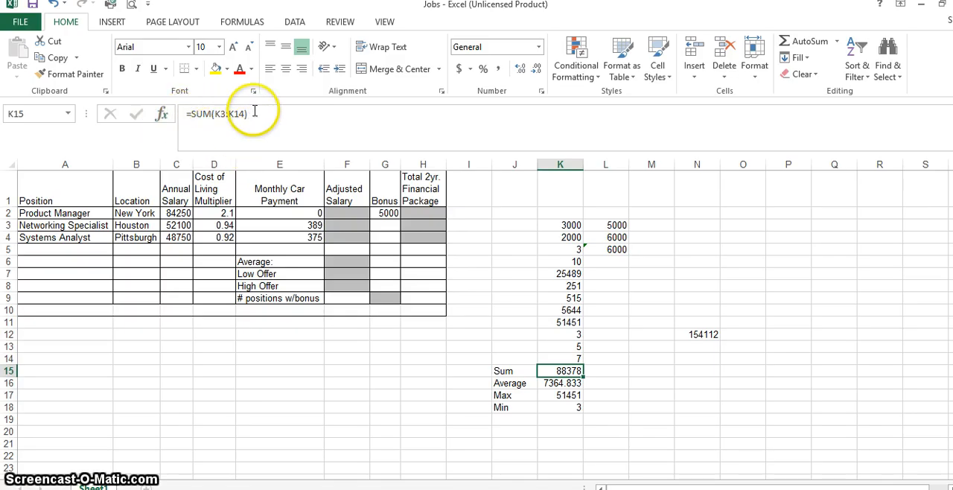
pyautogui.click(162, 115)
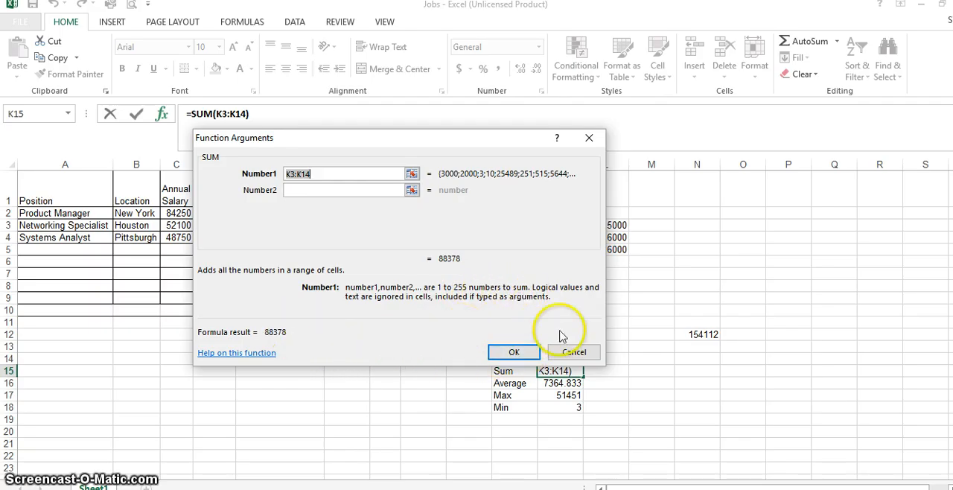
pyautogui.click(514, 352)
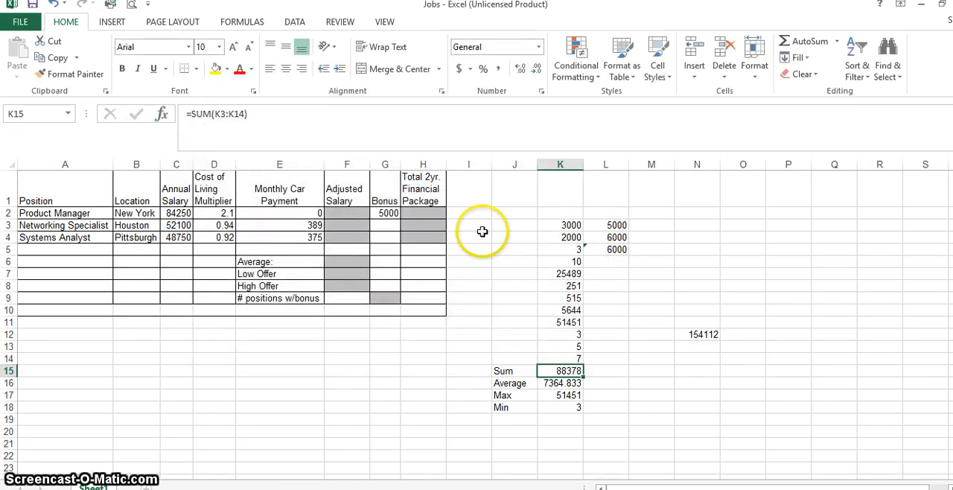
# Enter the formula =SUM(2,2,2,2) in cell L14 using literal numbers as arguments.
pyautogui.click(607, 360)
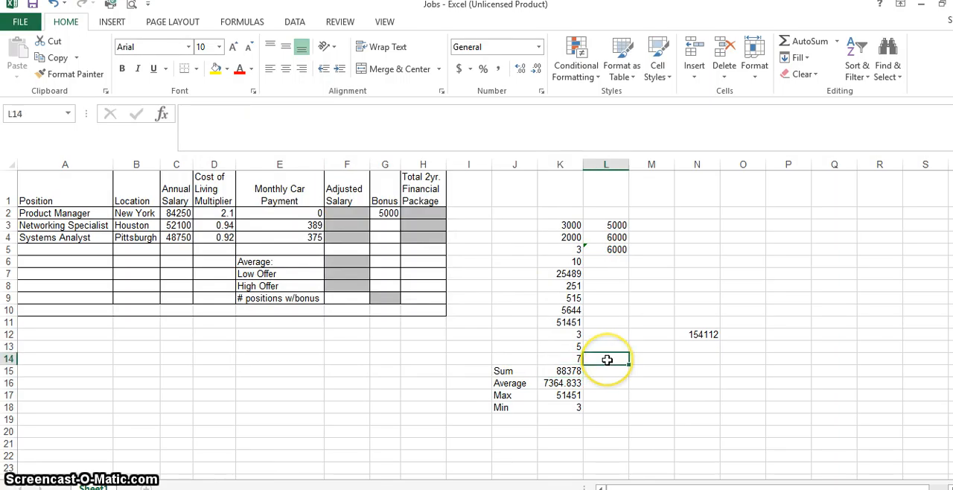
pyautogui.write('=sum')
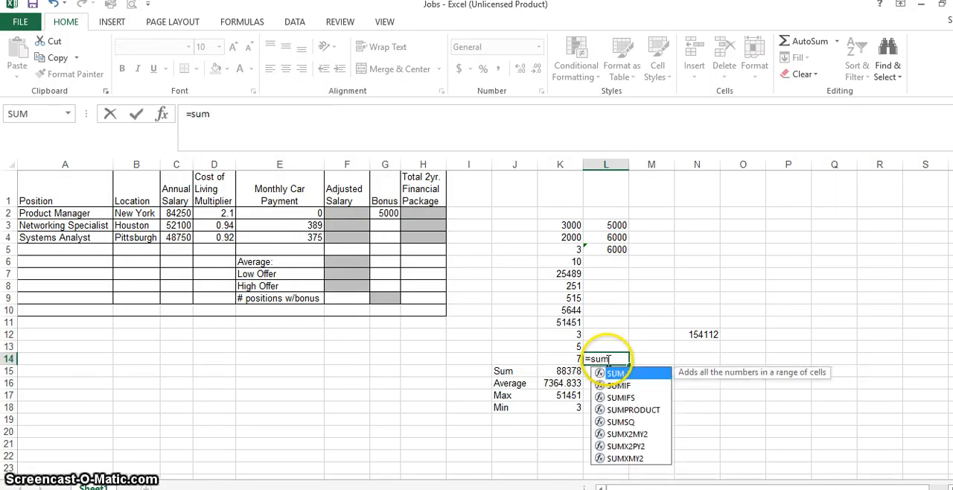
pyautogui.write('(')
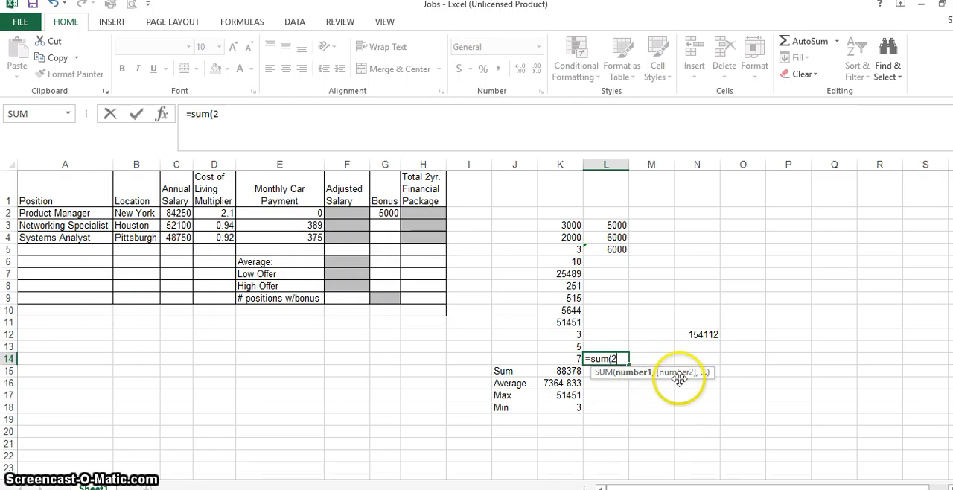
pyautogui.write('2,')
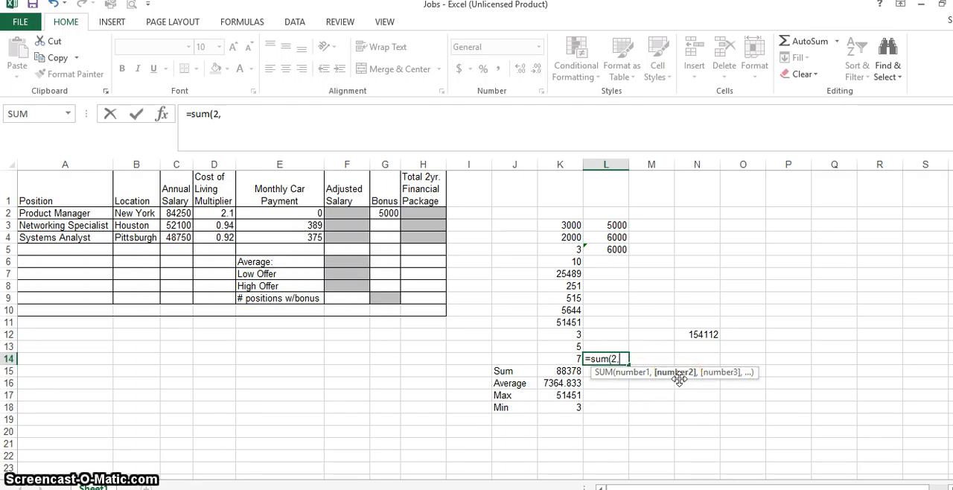
pyautogui.write('2,2,')
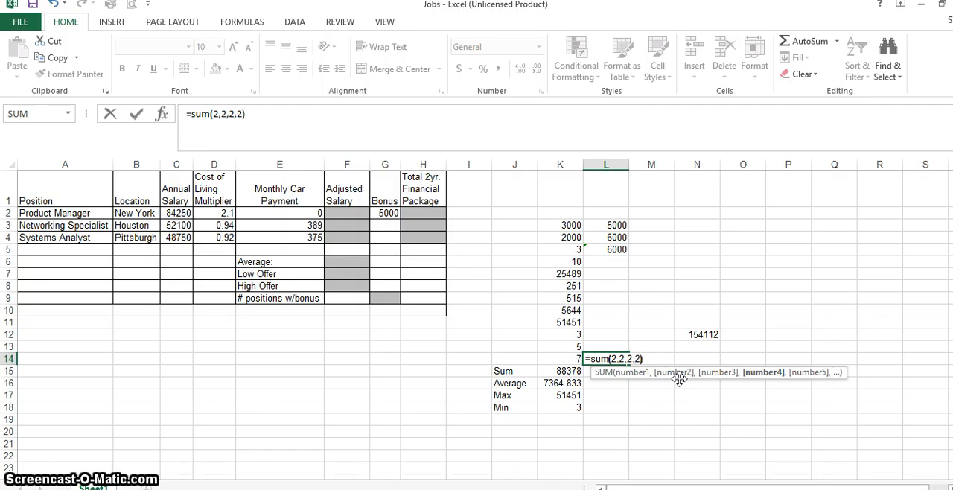
pyautogui.write('2)')
pyautogui.press('Return')
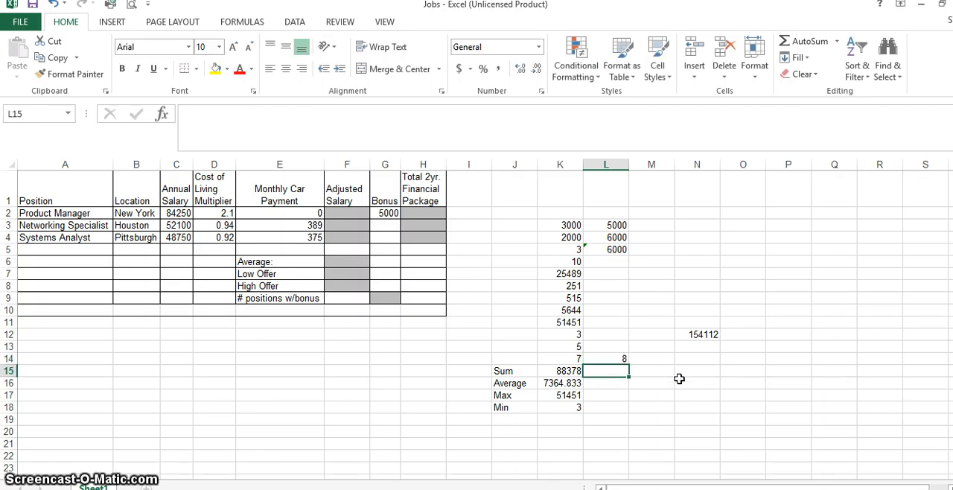
pyautogui.click(618, 360)
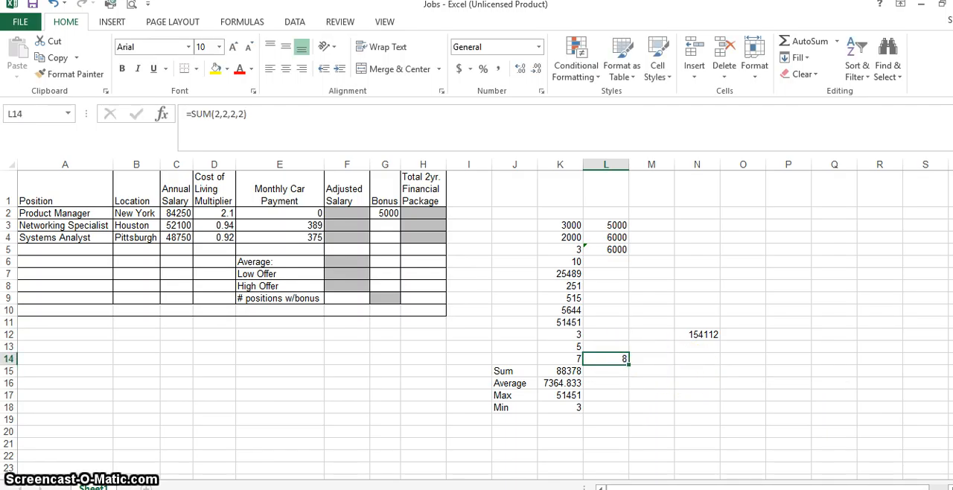
pyautogui.click(645, 432)
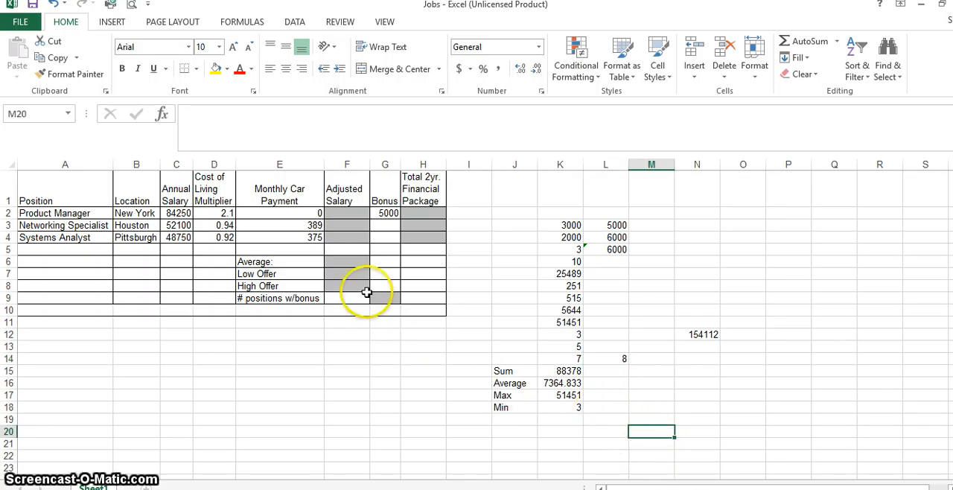
# Enter a COUNTA formula in cell J19 for the number range K3:K14.
pyautogui.moveTo(385, 213); pyautogui.dragTo(390, 246)
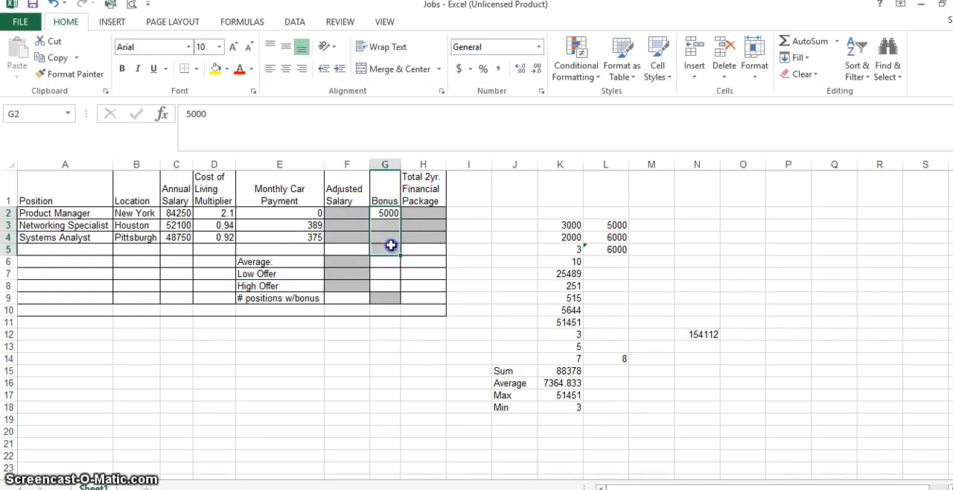
pyautogui.moveTo(385, 213); pyautogui.dragTo(388, 243)
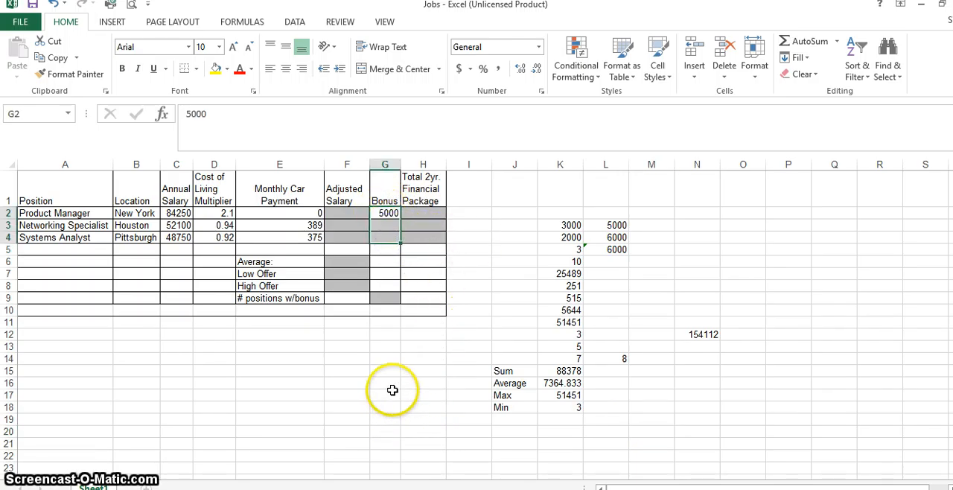
pyautogui.moveTo(387, 394); pyautogui.dragTo(393, 384)
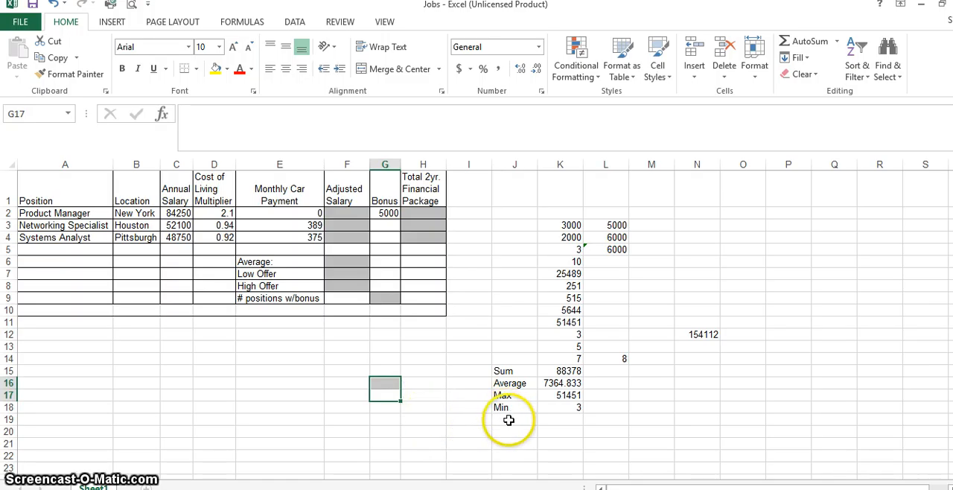
pyautogui.click(511, 420)
pyautogui.write('=count')
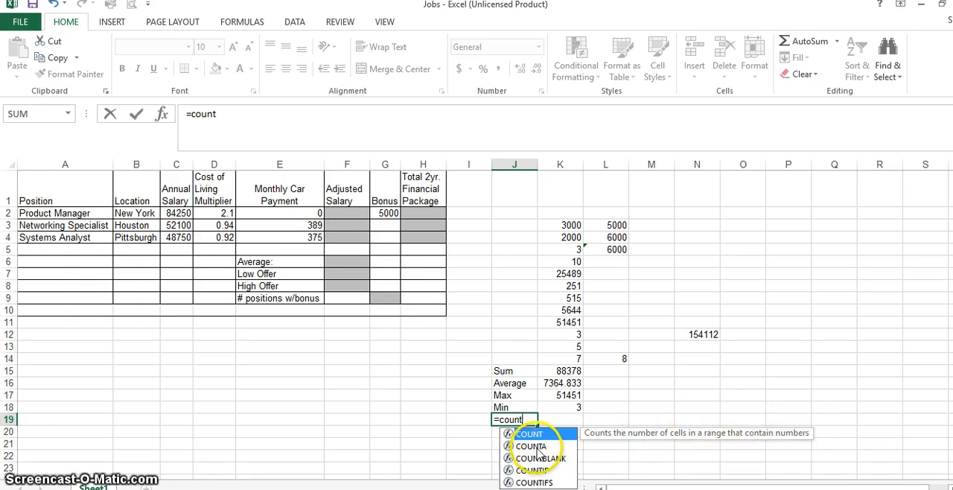
pyautogui.write('a')
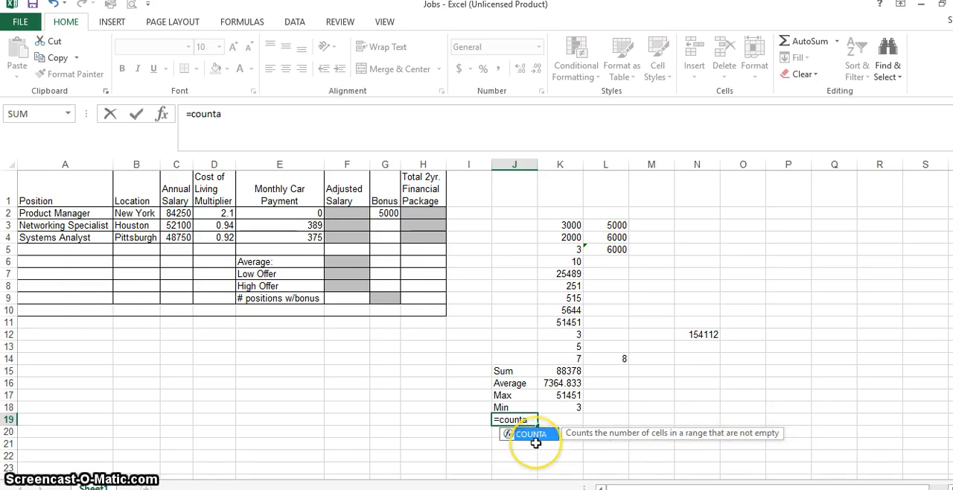
pyautogui.doubleClick(537, 441)
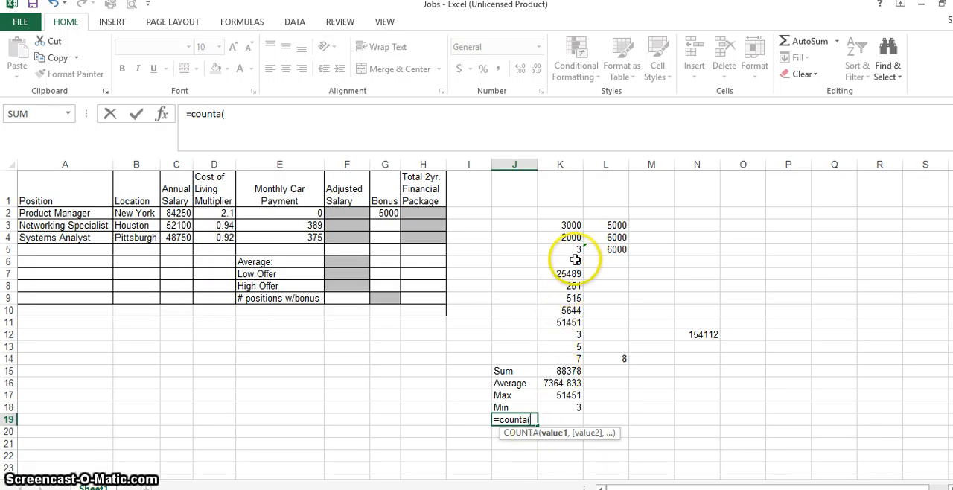
pyautogui.moveTo(578, 227); pyautogui.dragTo(567, 358)
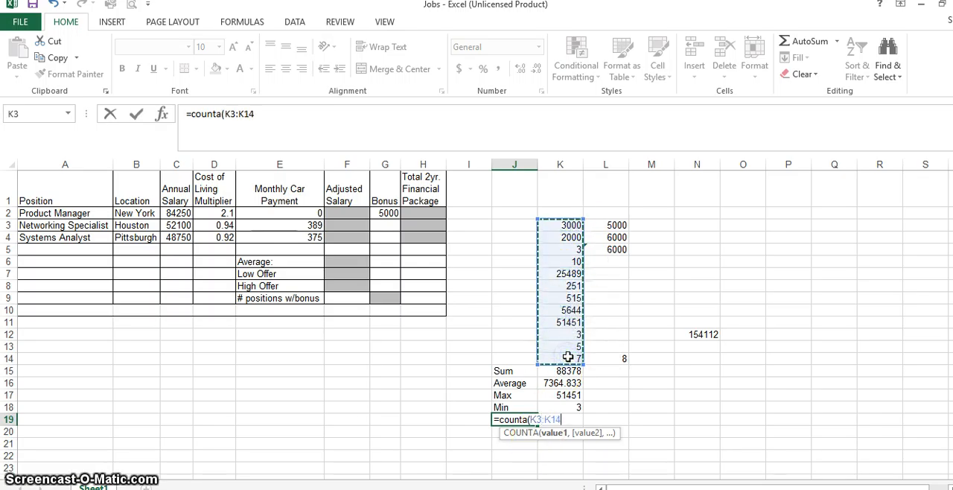
pyautogui.write(')')
pyautogui.press('Return')
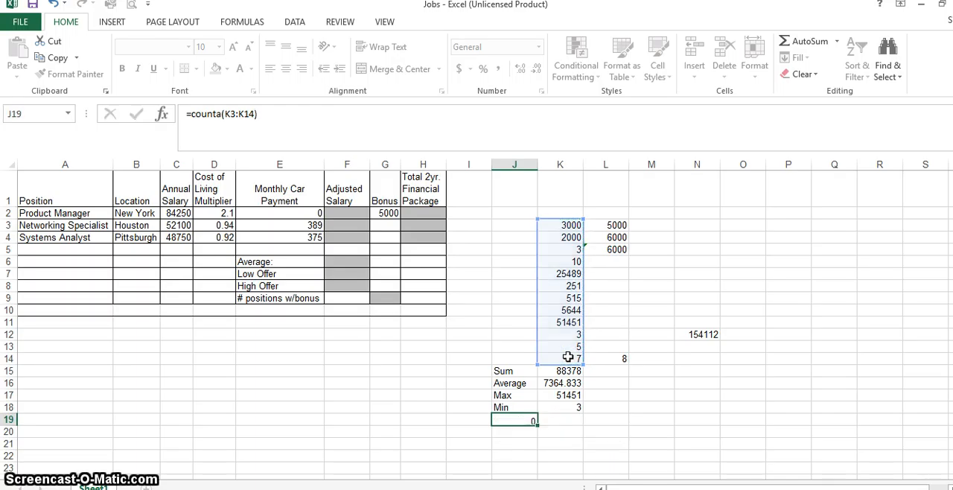
pyautogui.moveTo(559, 228); pyautogui.dragTo(561, 353)
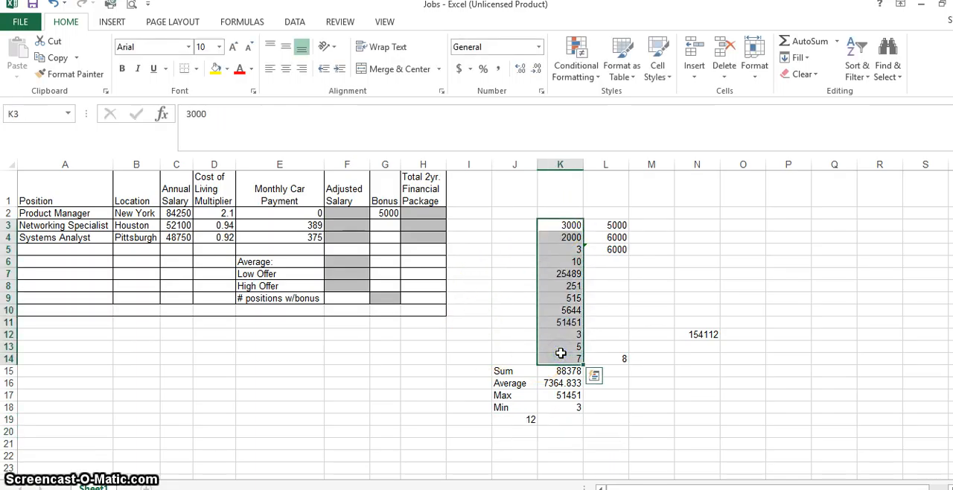
# Replace the formula in J19 with a COUNTA formula for the Bonus range G2:G4.
pyautogui.click(532, 418)
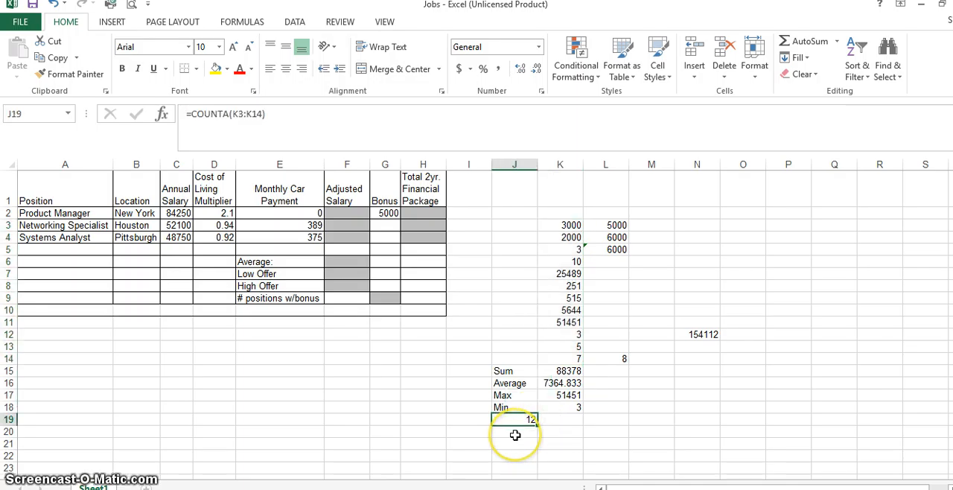
pyautogui.write('=counta')
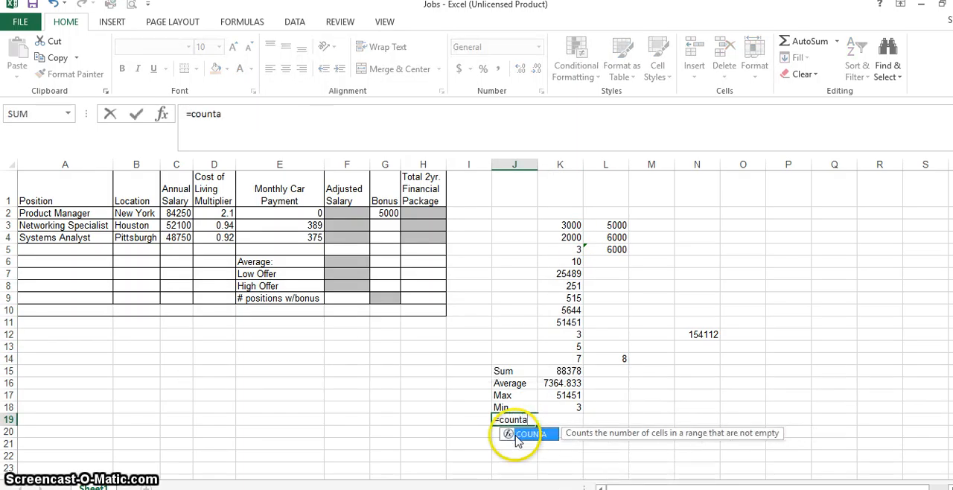
pyautogui.write('(')
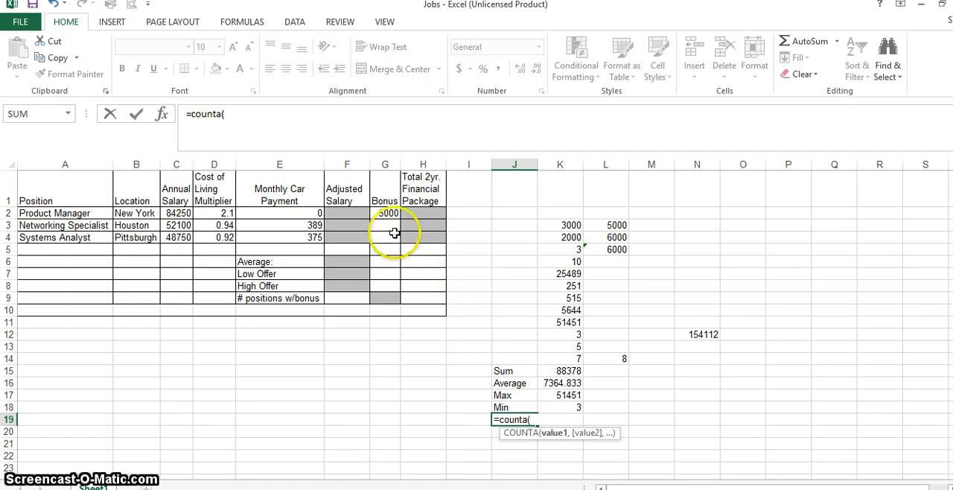
pyautogui.moveTo(388, 216); pyautogui.dragTo(385, 242)
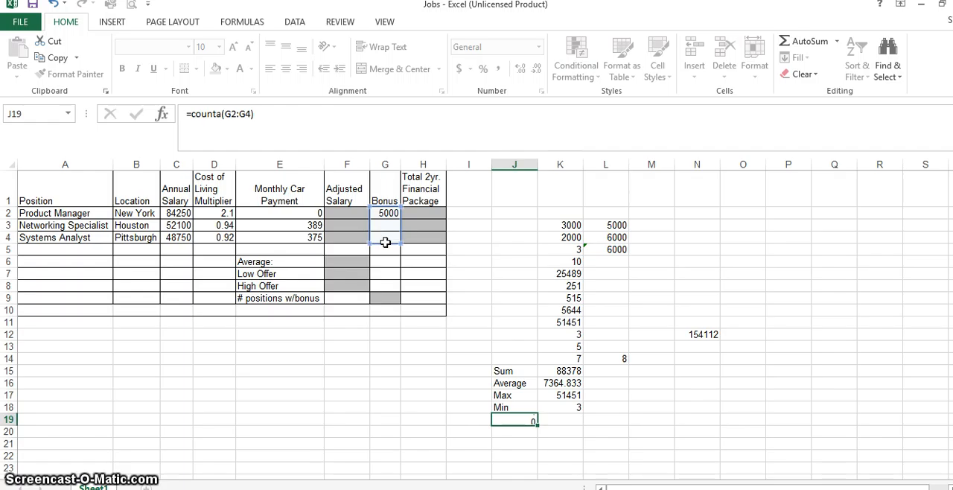
pyautogui.press('Return')
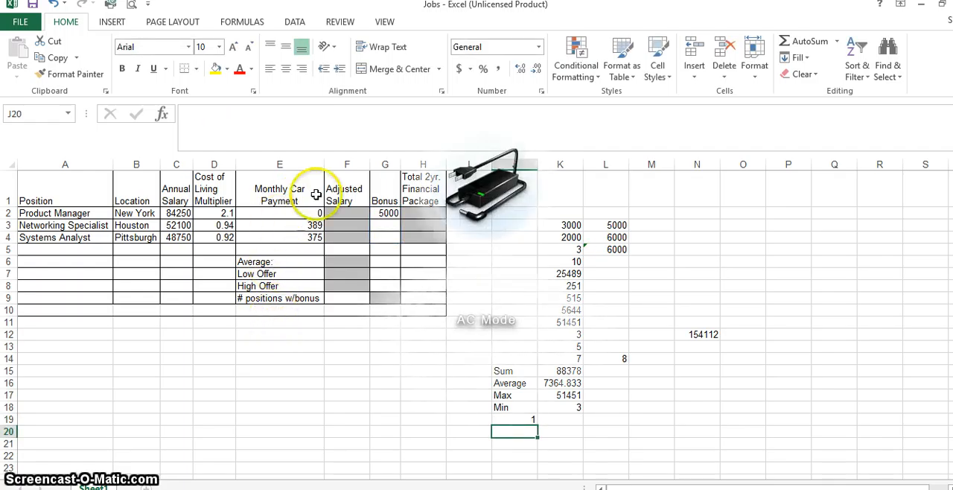
pyautogui.click(385, 213)
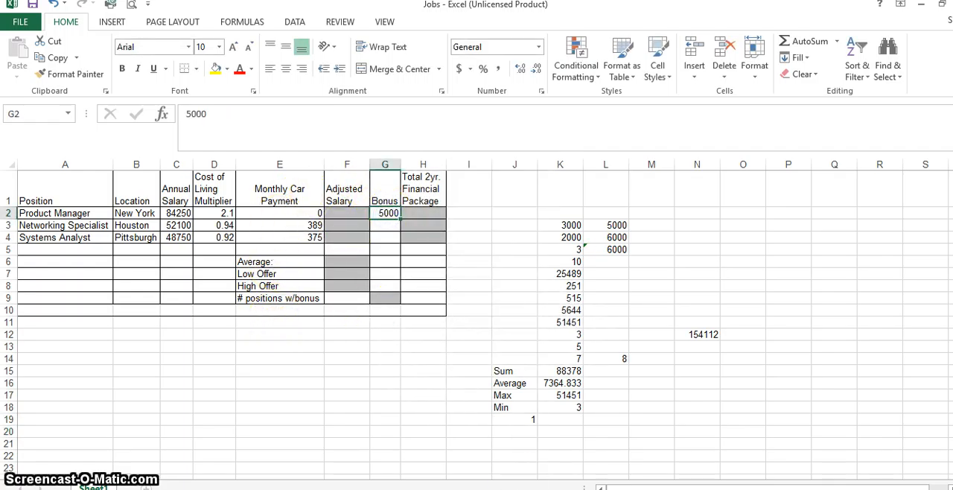
pyautogui.click(526, 418)
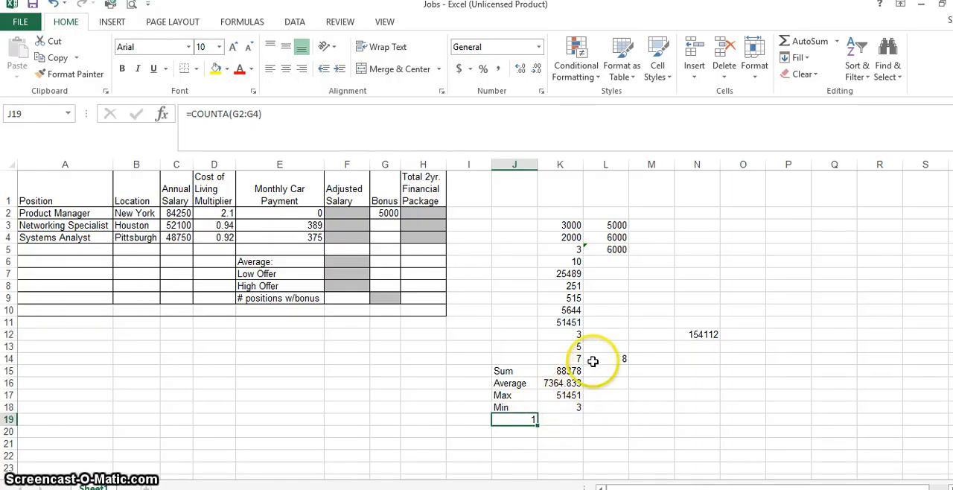
pyautogui.click(377, 212)
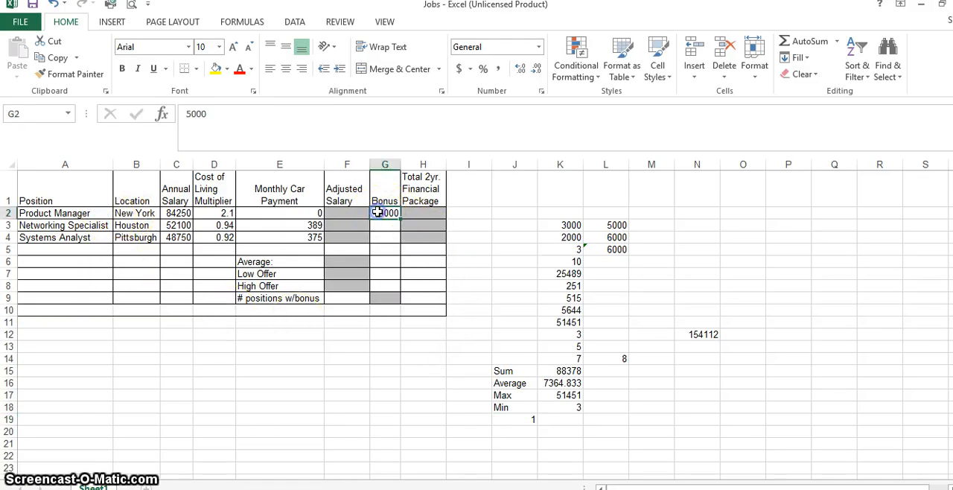
# Format the Product Manager's bonus in G2 as dollar accounting with no decimal places.
pyautogui.click(459, 71)
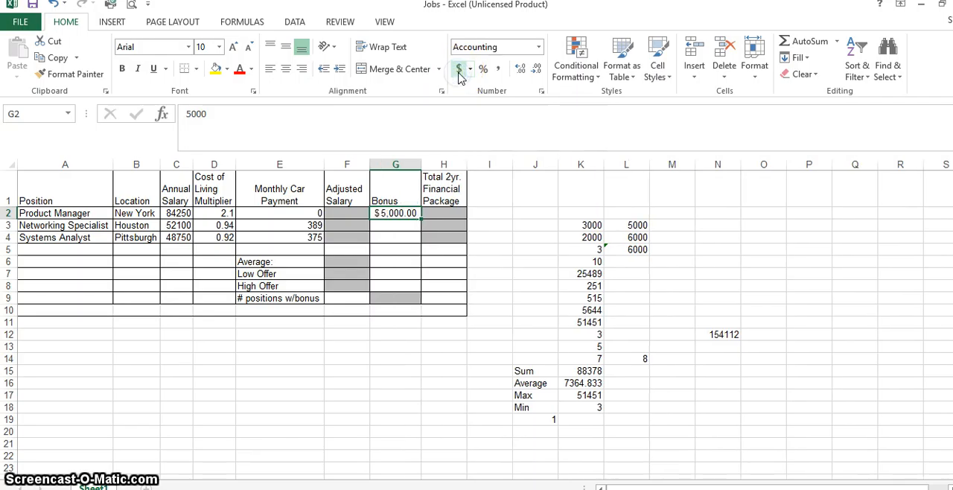
pyautogui.click(536, 69)
pyautogui.click(536, 69)
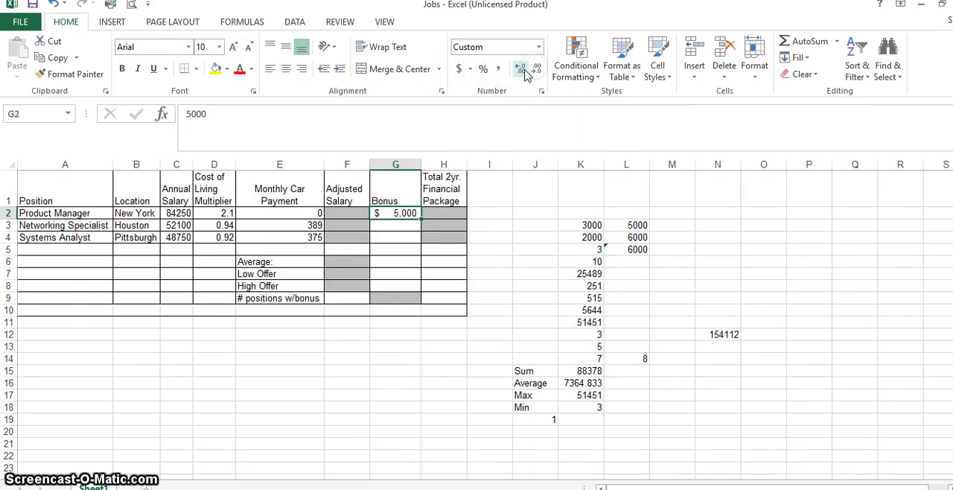
pyautogui.click(525, 70)
pyautogui.click(534, 71)
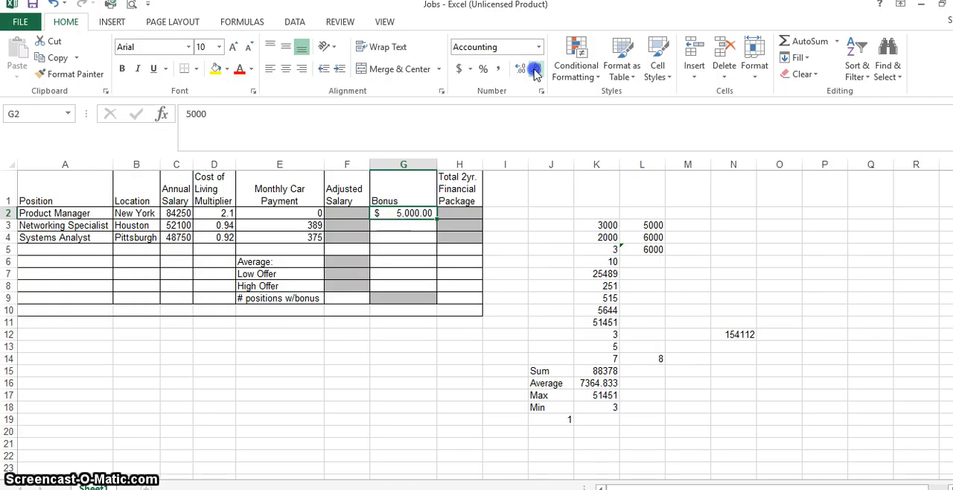
pyautogui.click(514, 225)
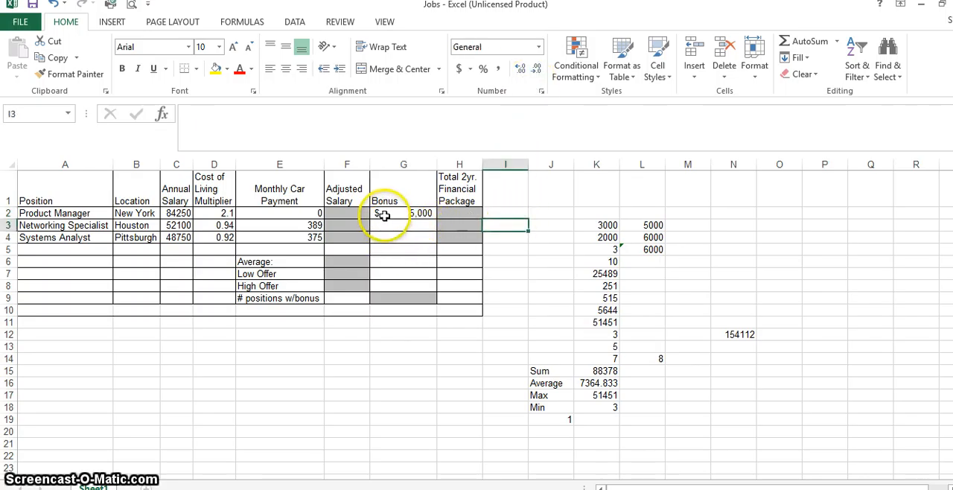
# Copy the formatting of G2 to the Bonus cells G3:G4 with Format Painter.
pyautogui.click(385, 214)
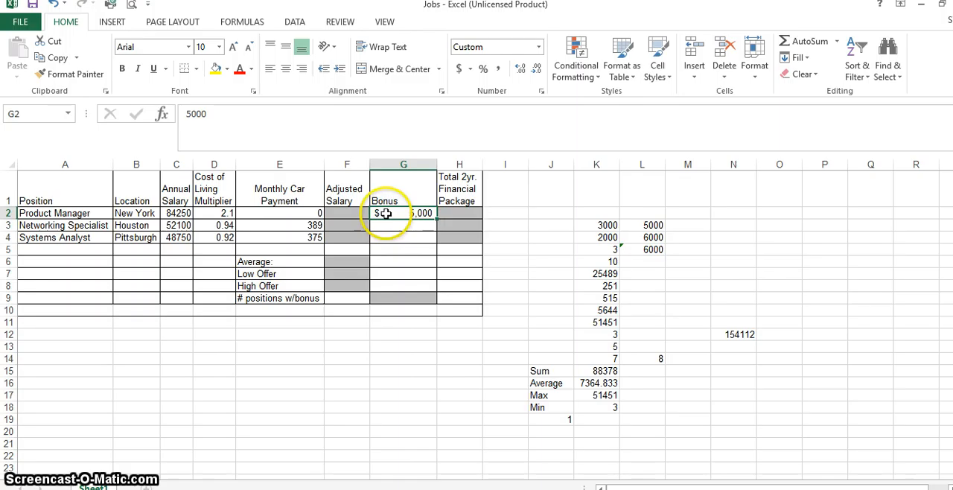
pyautogui.click(77, 75)
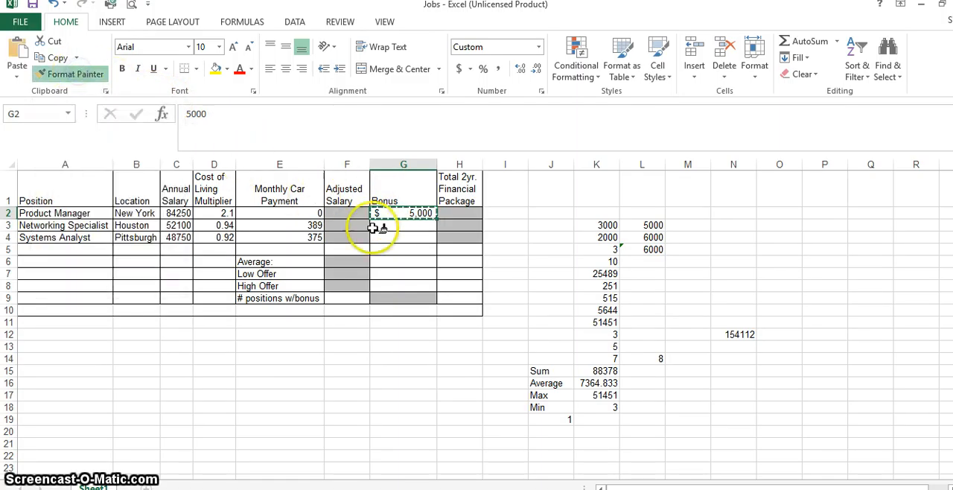
pyautogui.click(393, 226)
pyautogui.moveTo(394, 226); pyautogui.dragTo(395, 245)
# Enter test bonuses of 1 in G3 and 50 in G4.
pyautogui.click(426, 228)
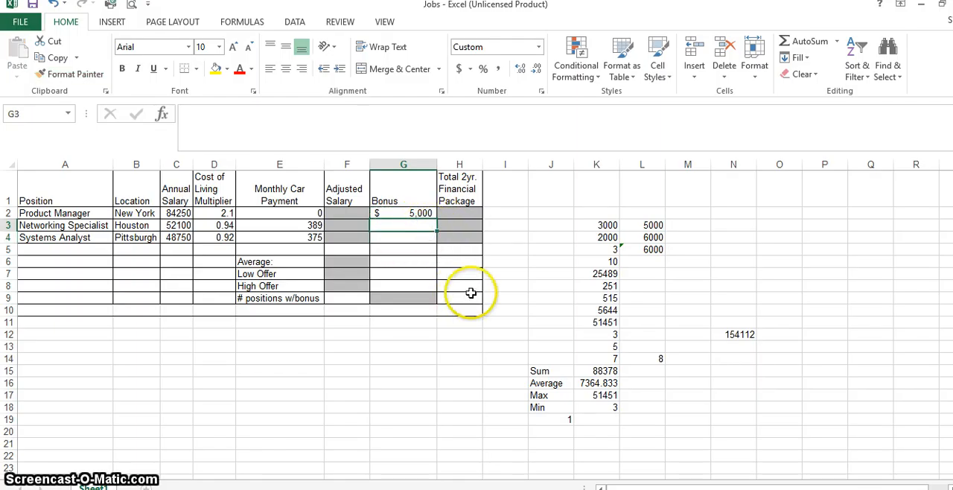
pyautogui.write('1')
pyautogui.press('Return')
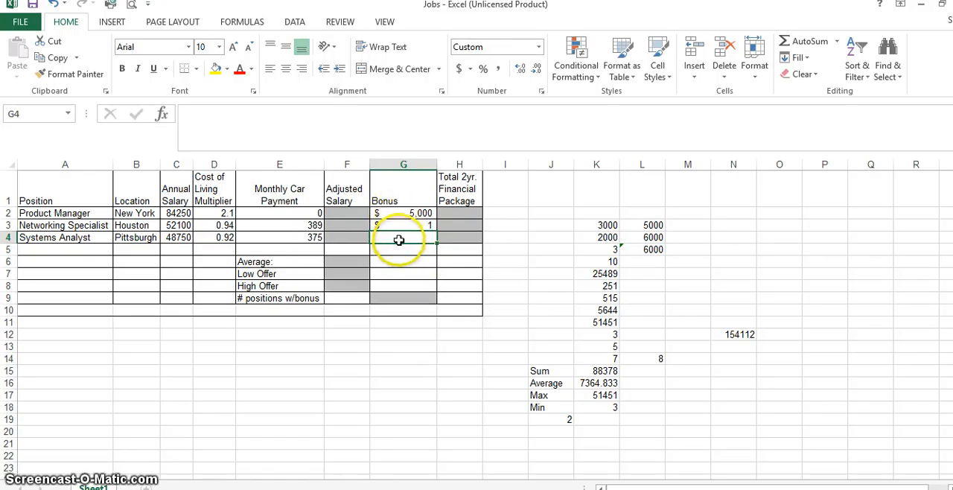
pyautogui.write('50')
pyautogui.press('Return')
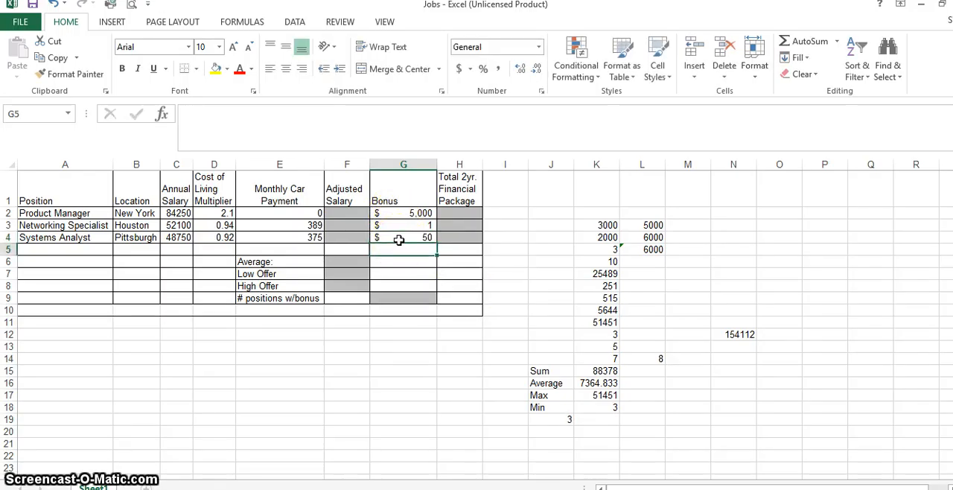
# Clear the test bonus values from G3:G4.
pyautogui.moveTo(411, 225); pyautogui.dragTo(414, 237)
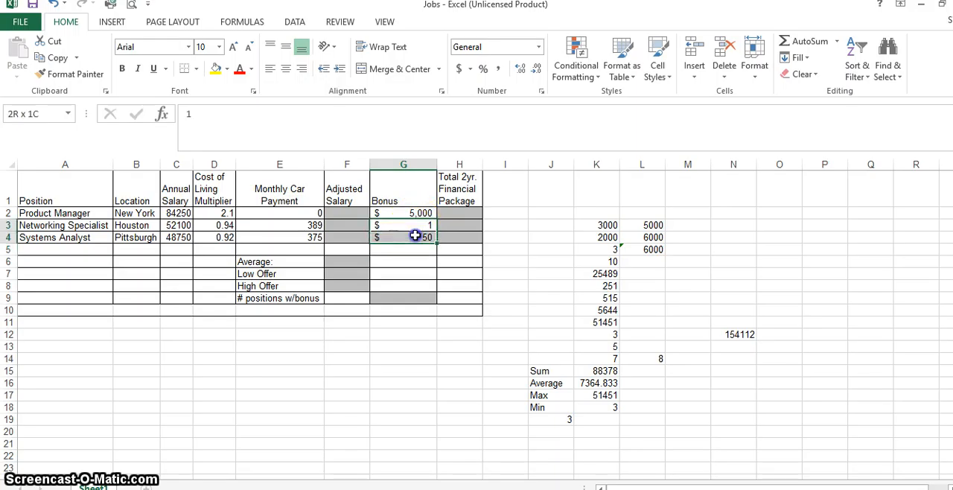
pyautogui.press('Delete')
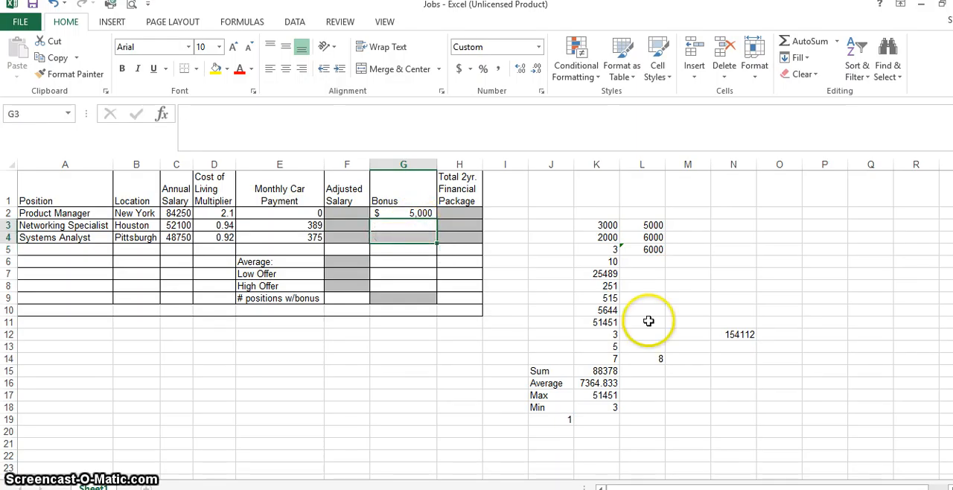
pyautogui.click(503, 237)
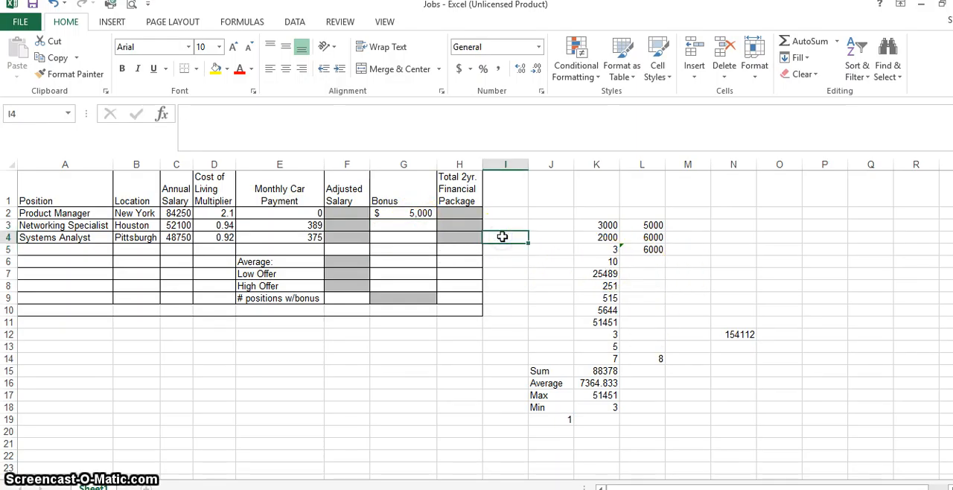